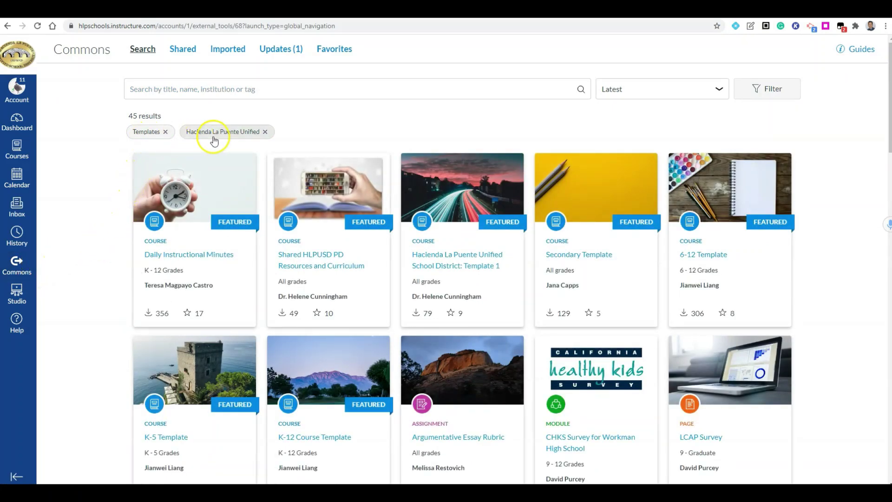
# - Remove the Templates filter, search Commons for "curriculum" and open the Curriculum, Instruction, & Assessment course
pyautogui.click(166, 132)
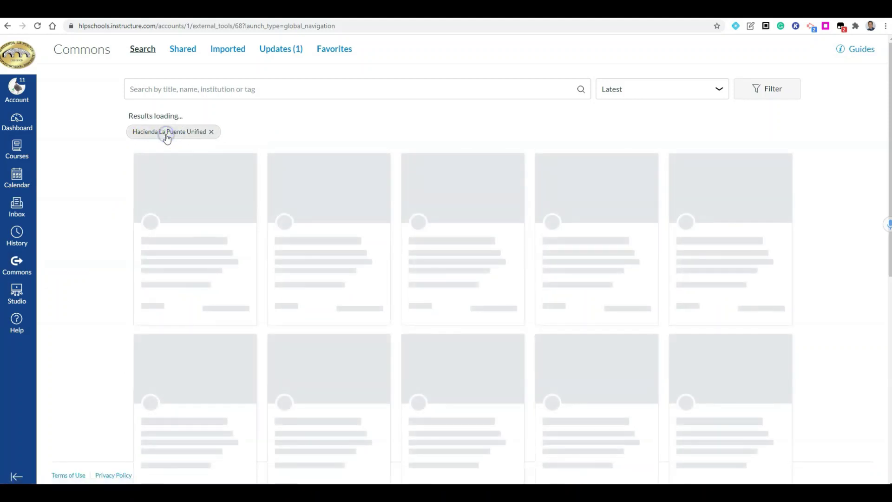
pyautogui.click(183, 92)
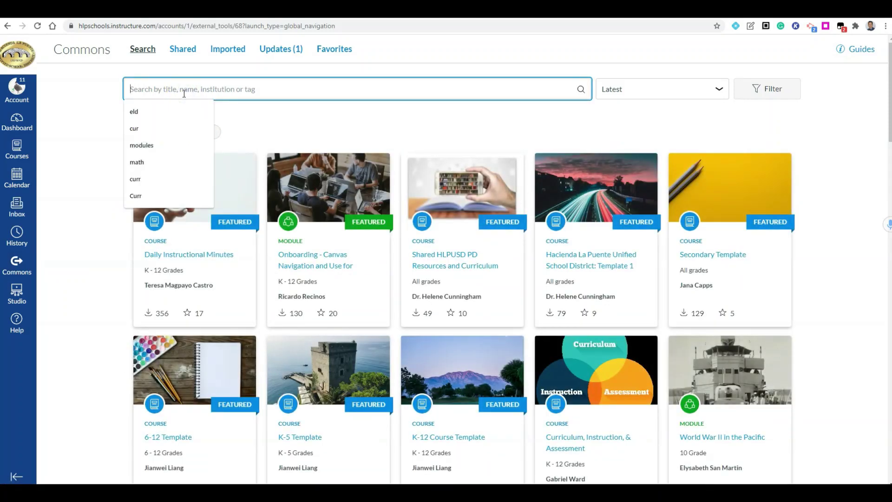
pyautogui.write('curriculum')
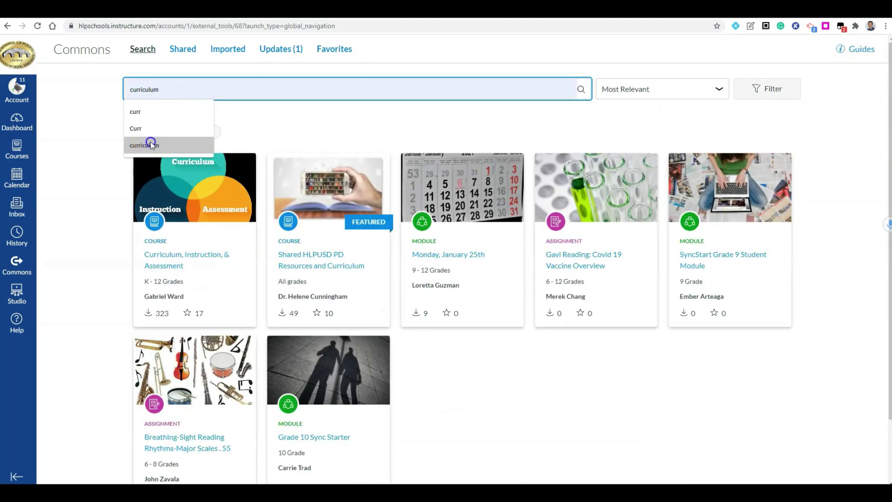
pyautogui.click(148, 145)
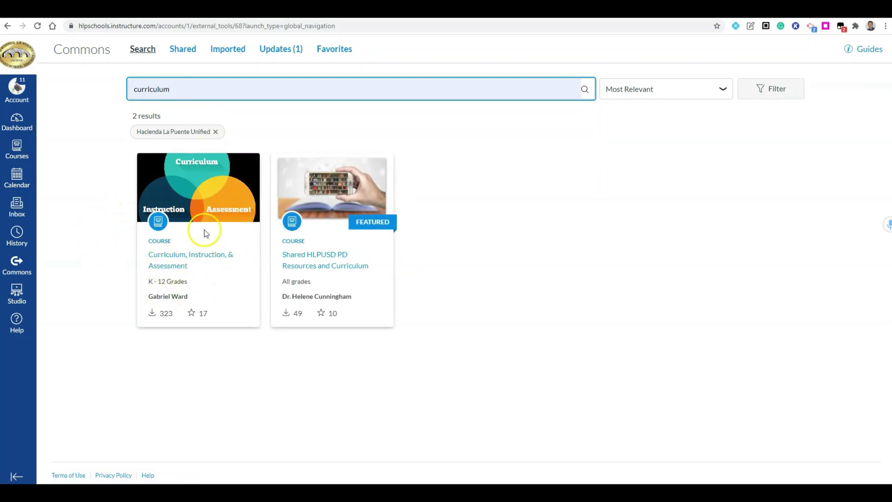
pyautogui.click(170, 261)
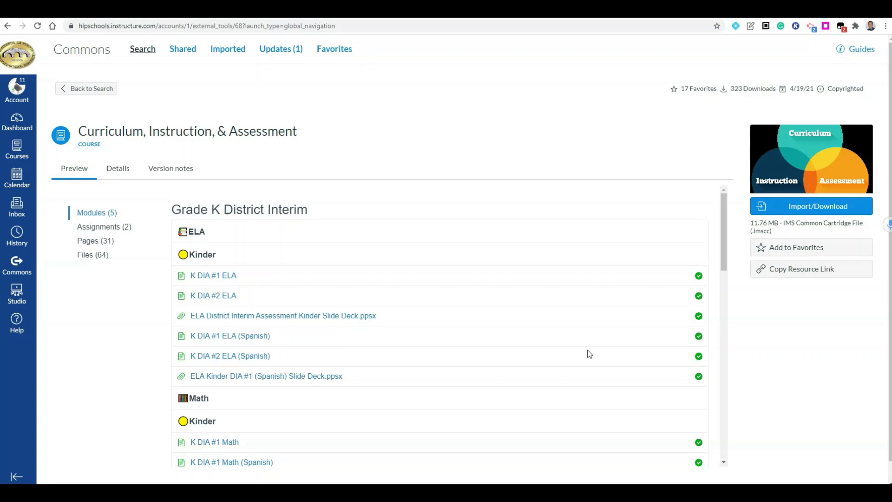
pyautogui.click(821, 212)
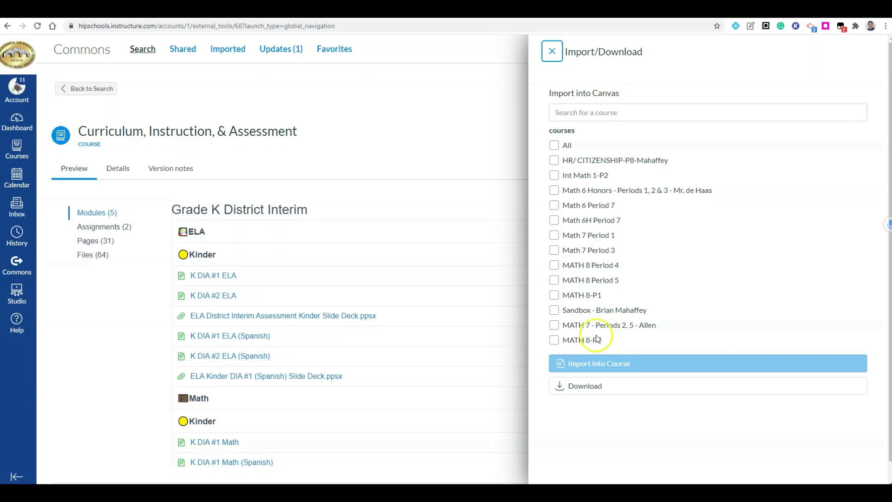
pyautogui.click(555, 311)
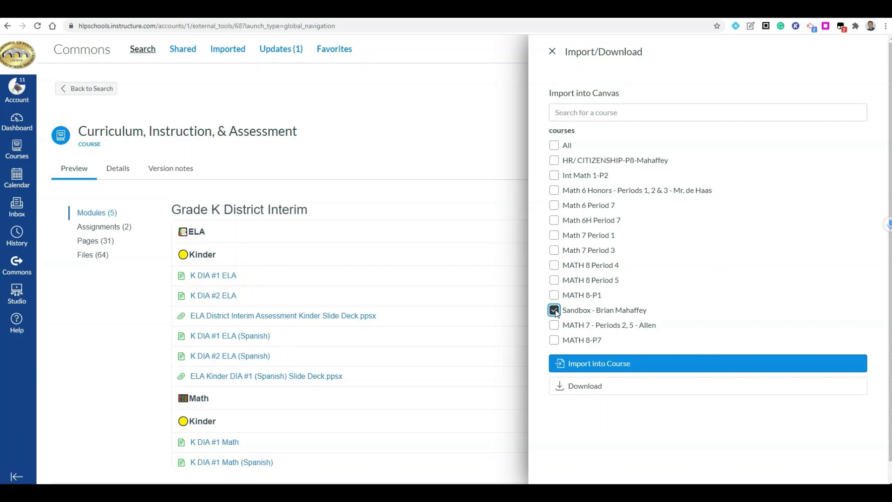
pyautogui.click(588, 368)
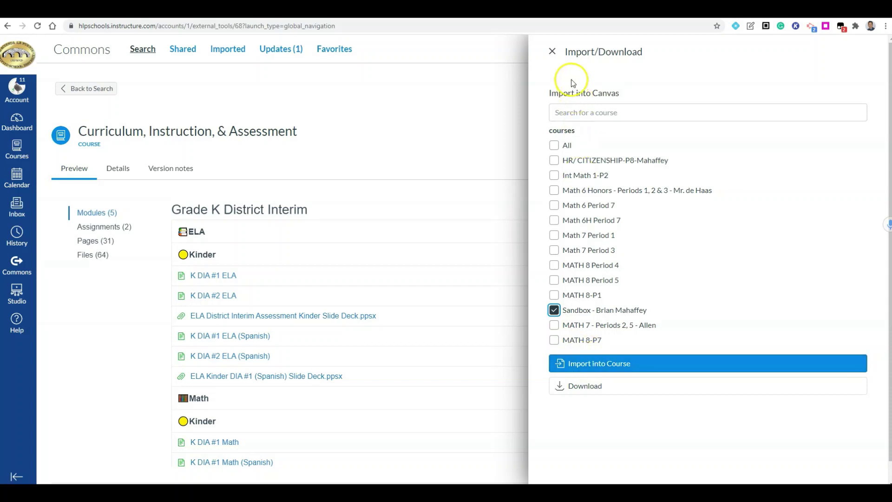
pyautogui.click(553, 52)
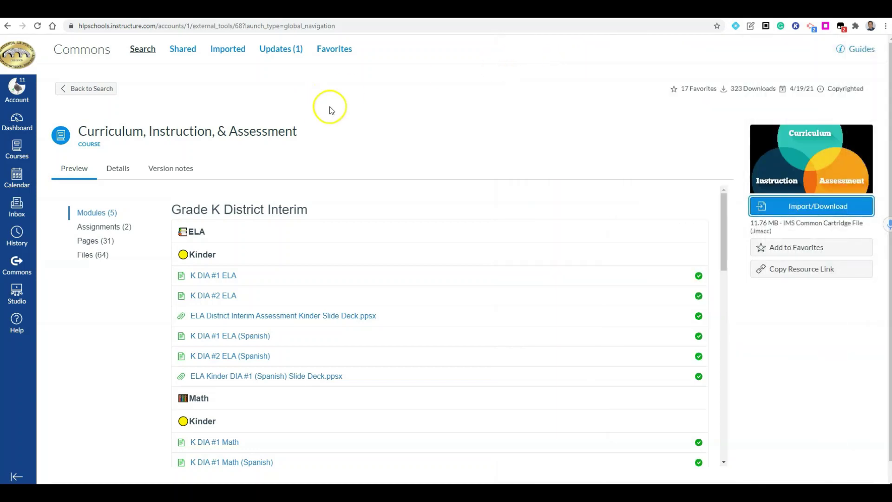
# - Show the list of available updates for imported Commons resources
pyautogui.click(280, 51)
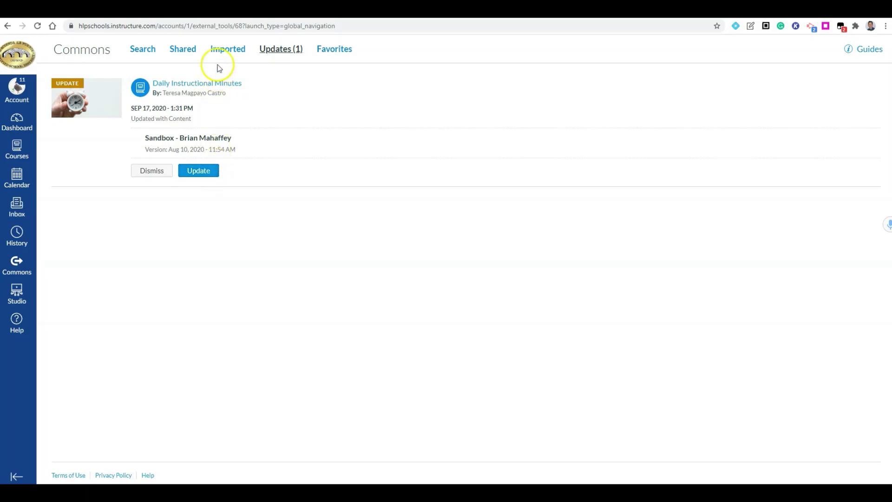
# - Return to the Commons search, look up "curr" without the Templates filter, and open the Curriculum, Instruction, & Assessment course
pyautogui.click(19, 270)
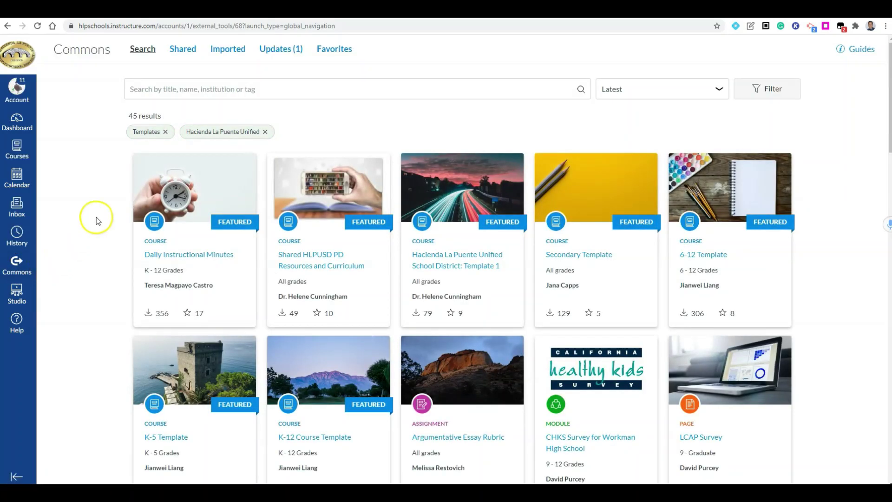
pyautogui.click(165, 132)
pyautogui.click(177, 91)
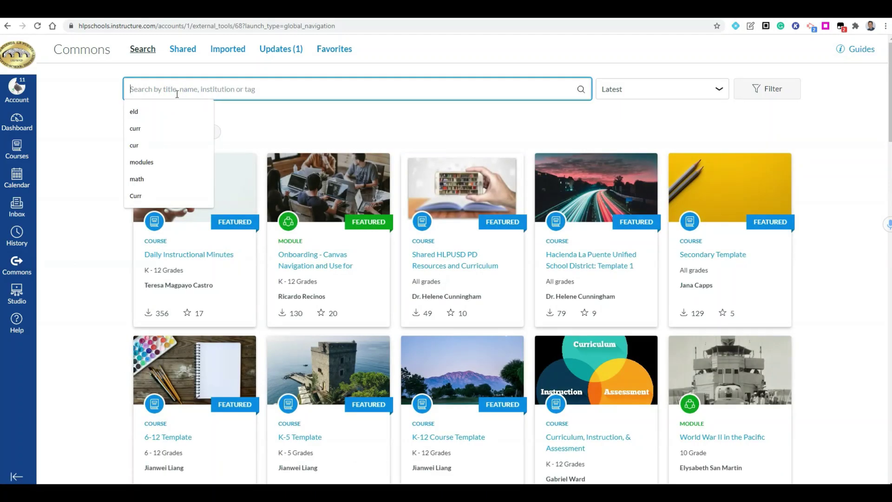
pyautogui.click(144, 128)
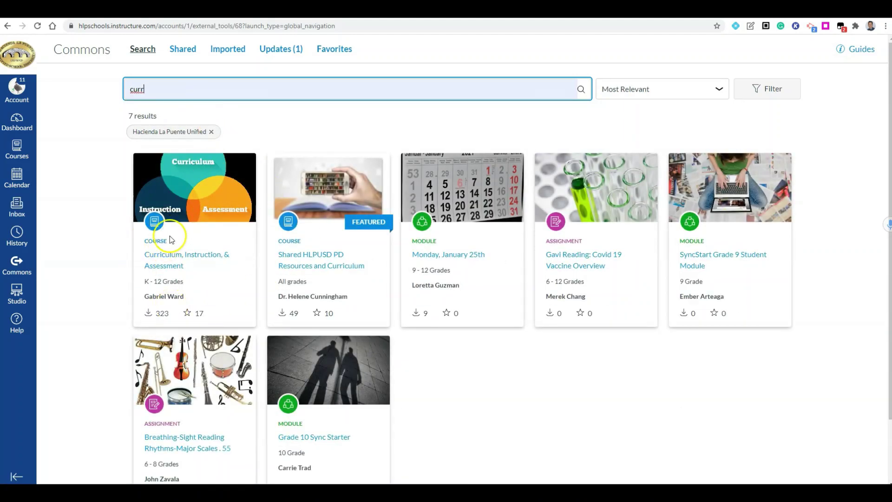
pyautogui.click(178, 258)
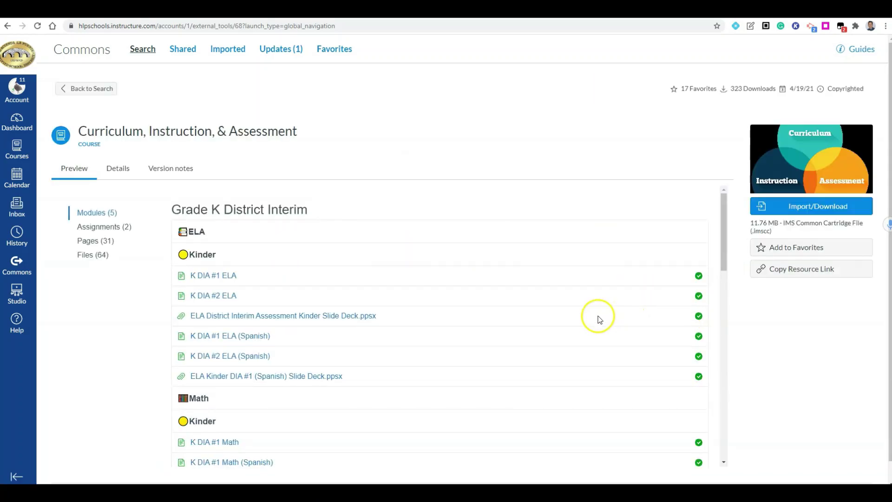
# - Import the Curriculum, Instruction, & Assessment resource into the teacher's sandbox course
pyautogui.scroll(-1, 597, 324)
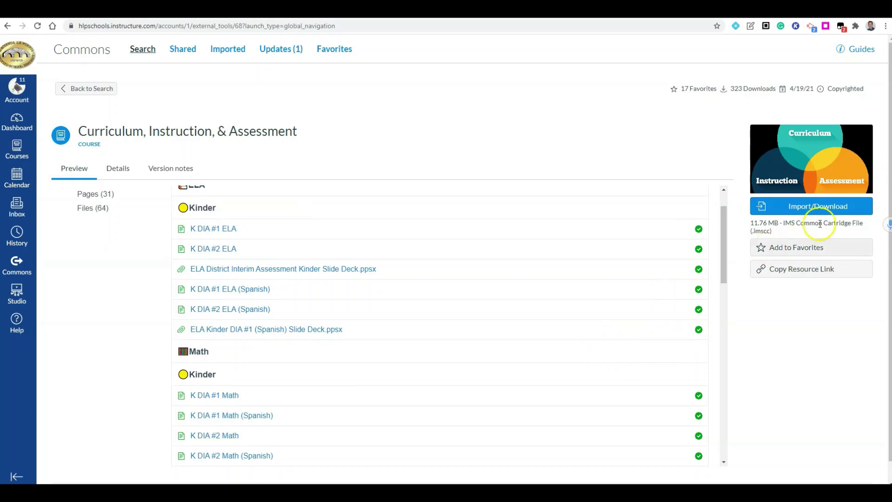
pyautogui.click(835, 209)
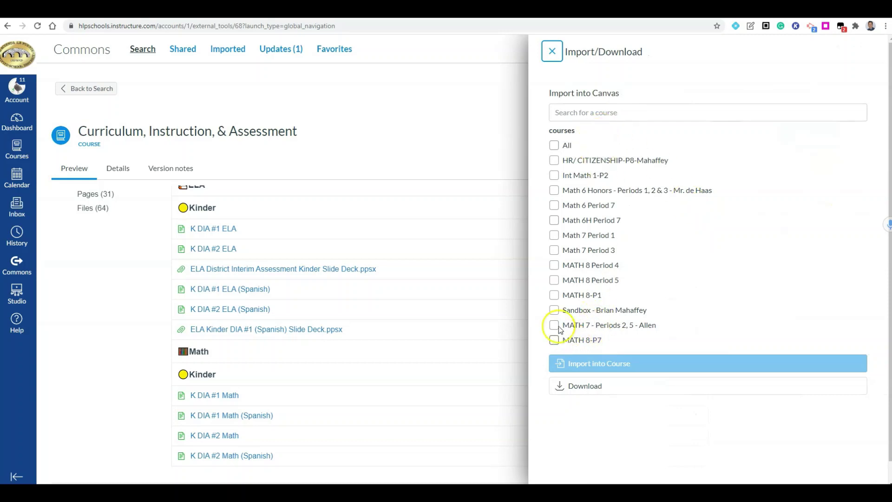
pyautogui.click(554, 310)
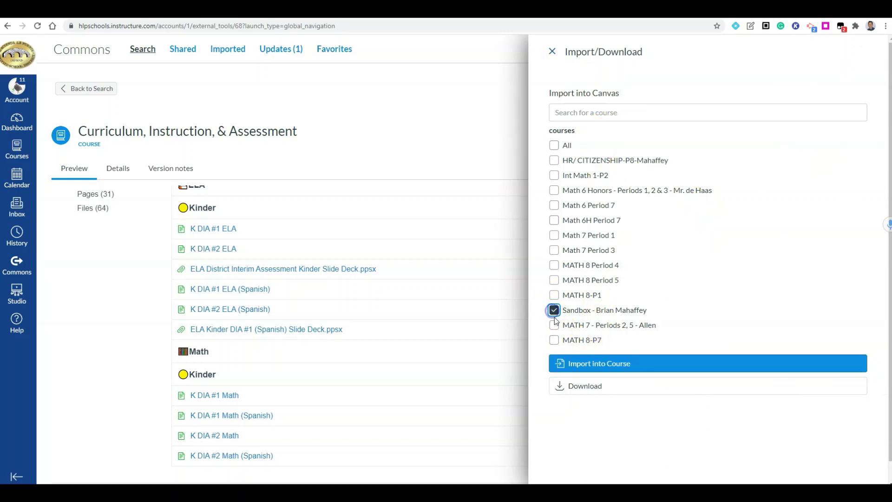
pyautogui.click(617, 370)
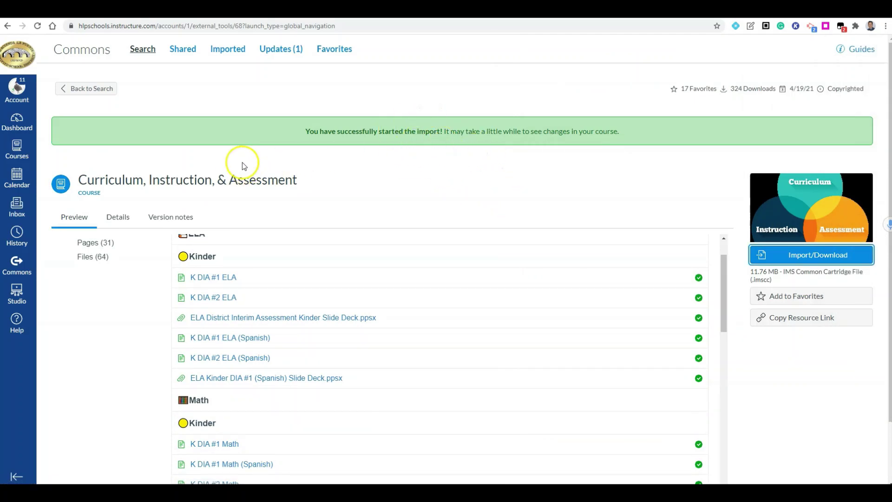
# - Open the full list of courses and look for the sandbox course among the unpublished ones
pyautogui.click(17, 153)
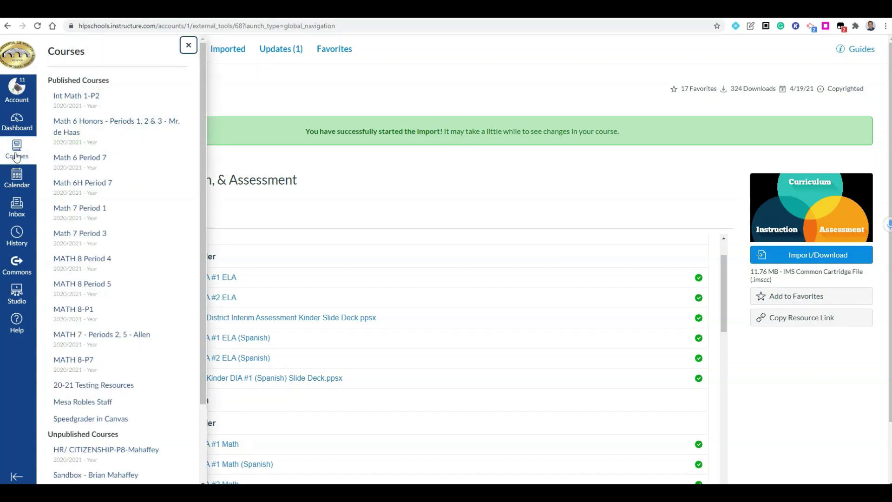
pyautogui.scroll(-2, 120, 418)
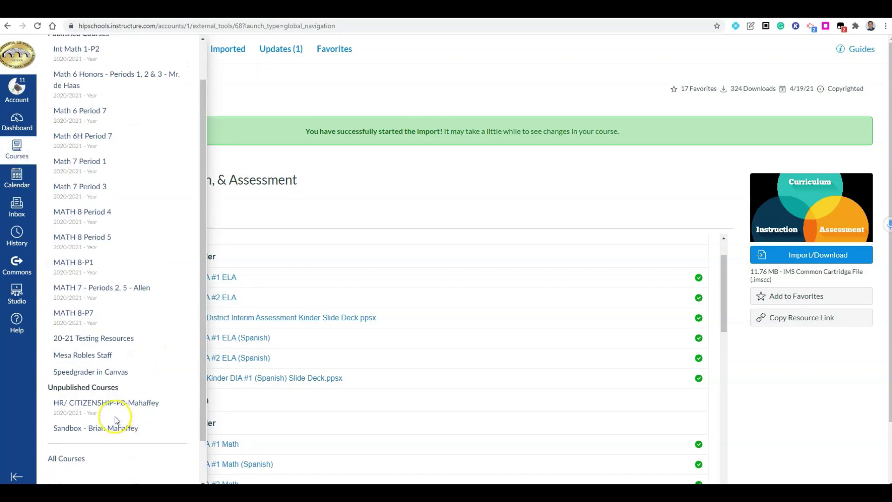
pyautogui.click(69, 459)
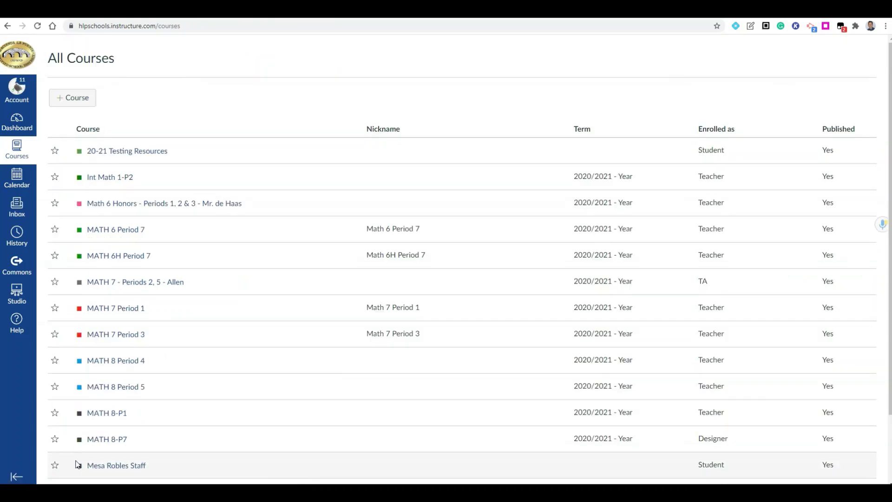
pyautogui.scroll(-2, 211, 309)
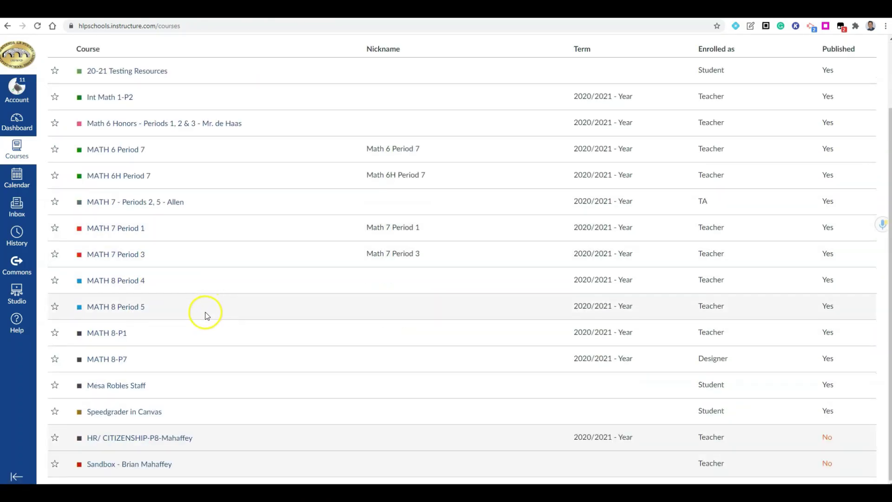
# - Examine the sandbox course's card under Unpublished Courses on the Dashboard
pyautogui.click(14, 120)
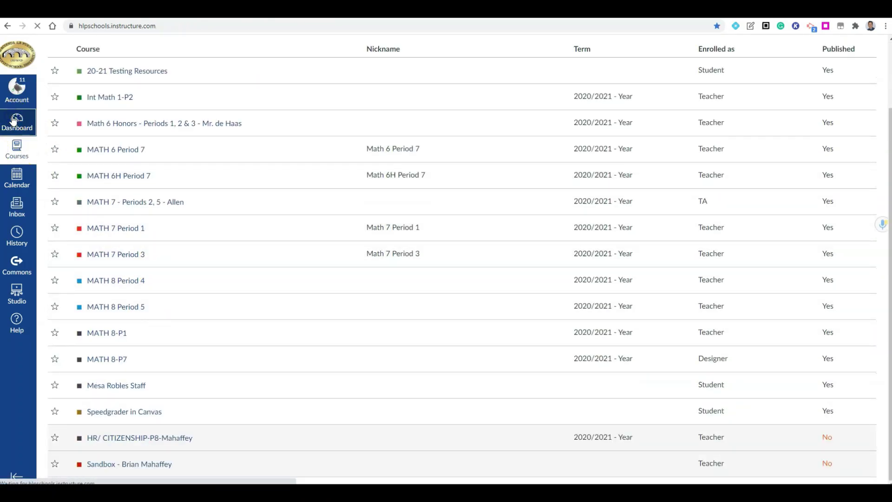
pyautogui.scroll(-5, 523, 351)
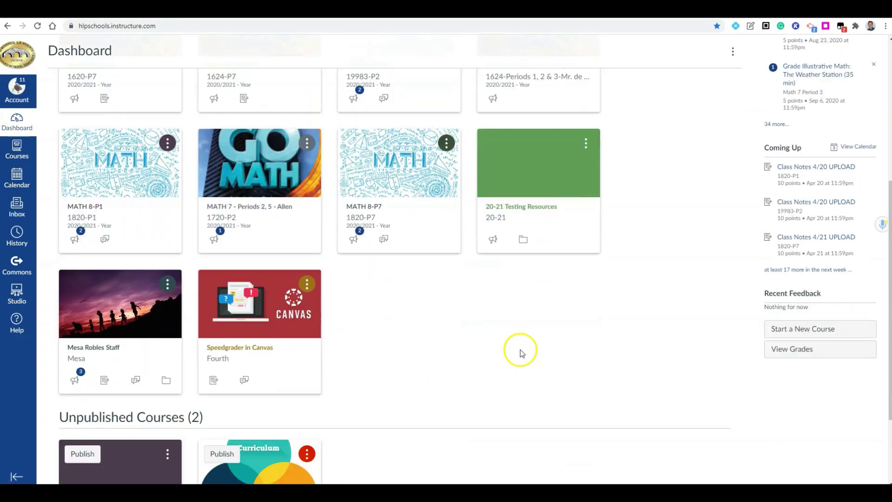
pyautogui.scroll(-3, 520, 352)
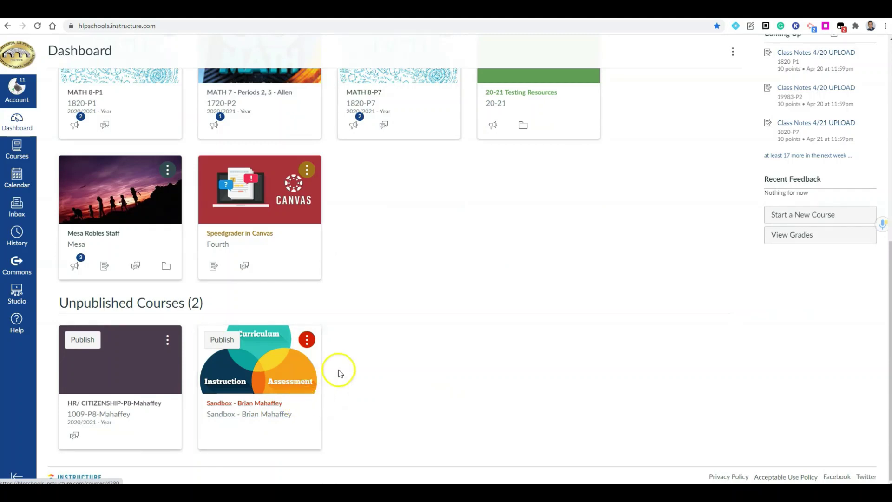
pyautogui.scroll(3, 339, 373)
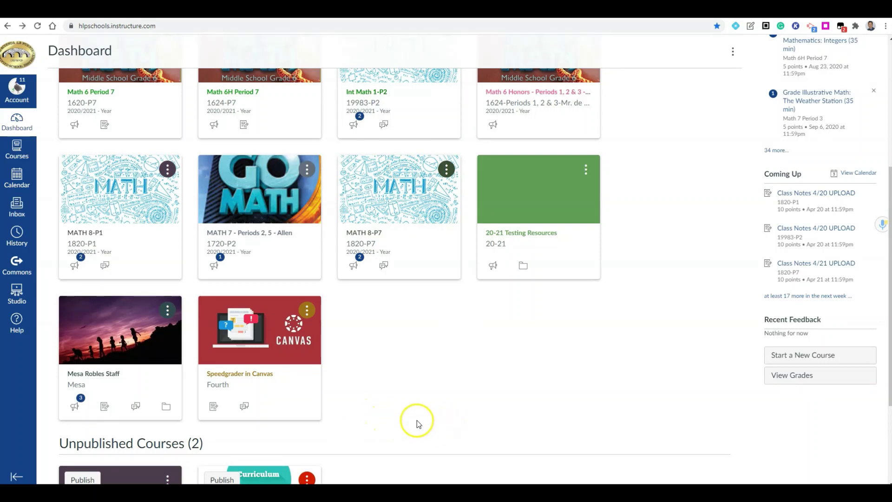
# - Open the MATH 8-P7 course's settings and bring up the chooser for its course image
pyautogui.click(366, 246)
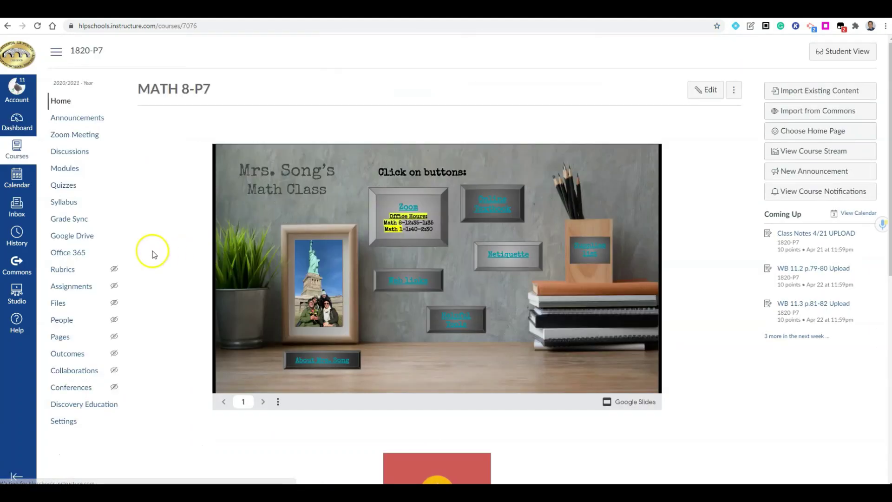
pyautogui.click(63, 422)
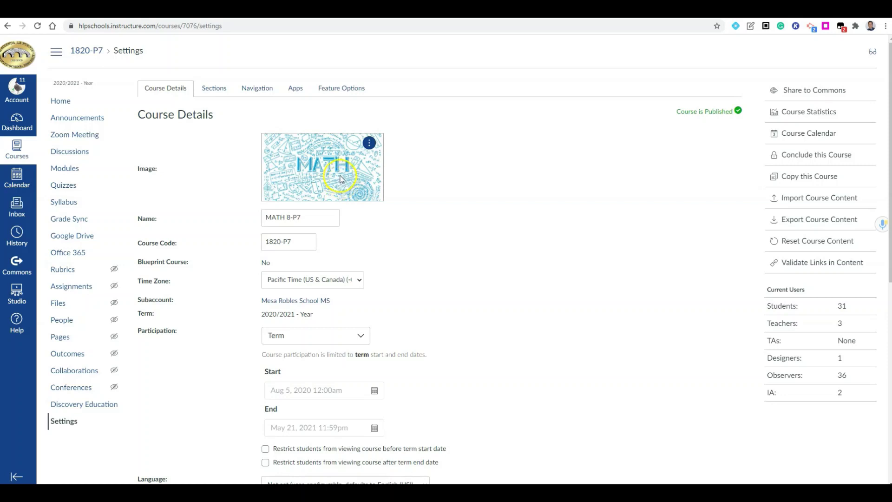
pyautogui.click(369, 145)
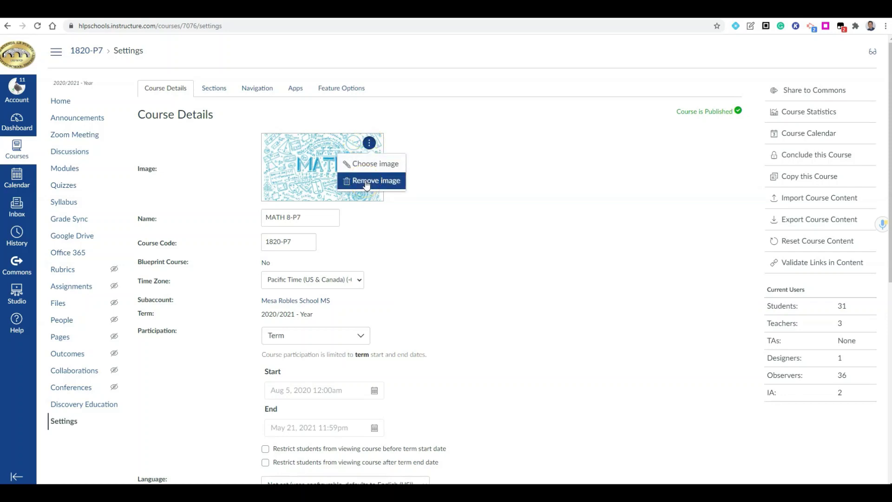
pyautogui.click(357, 163)
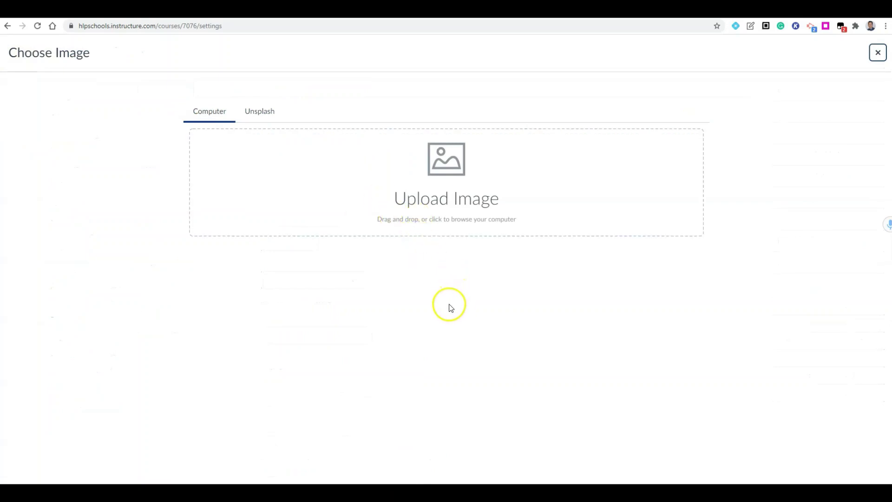
# - Check the two course image sources, uploading from the computer and Unsplash, without choosing a file
pyautogui.click(430, 201)
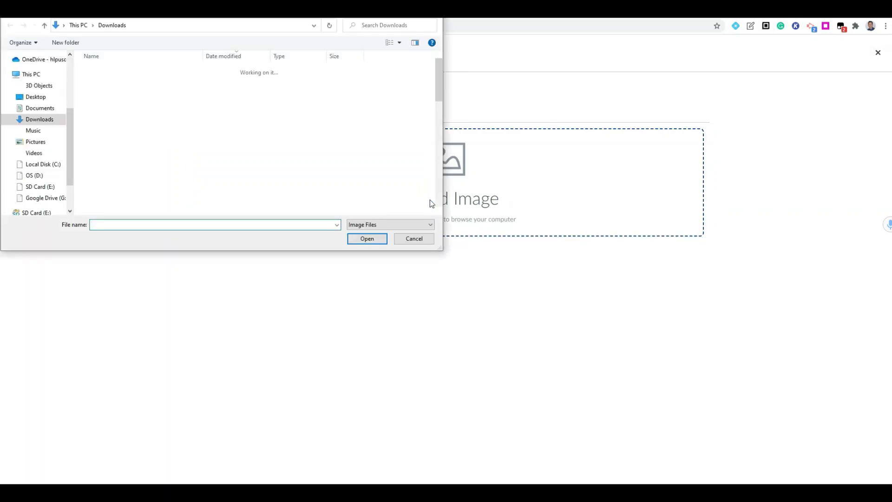
pyautogui.click(421, 238)
pyautogui.click(278, 120)
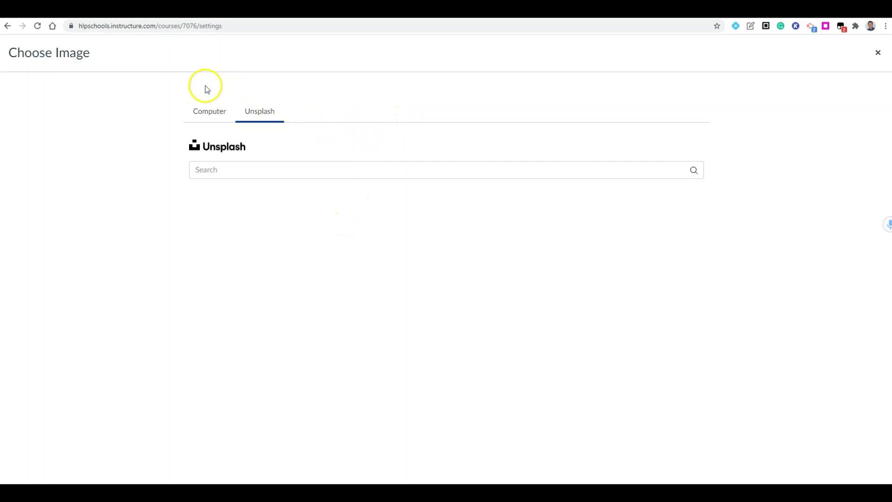
# - Go back to the Dashboard and view the Unpublished Courses section
pyautogui.click(8, 26)
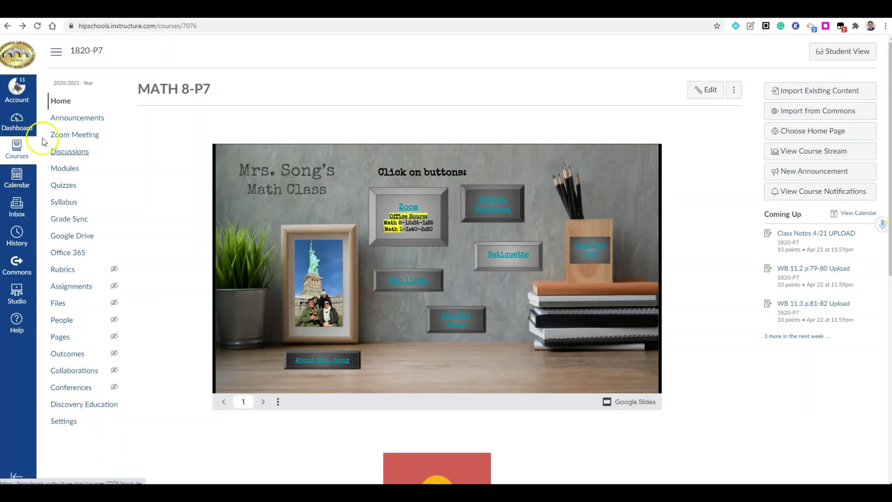
pyautogui.click(7, 24)
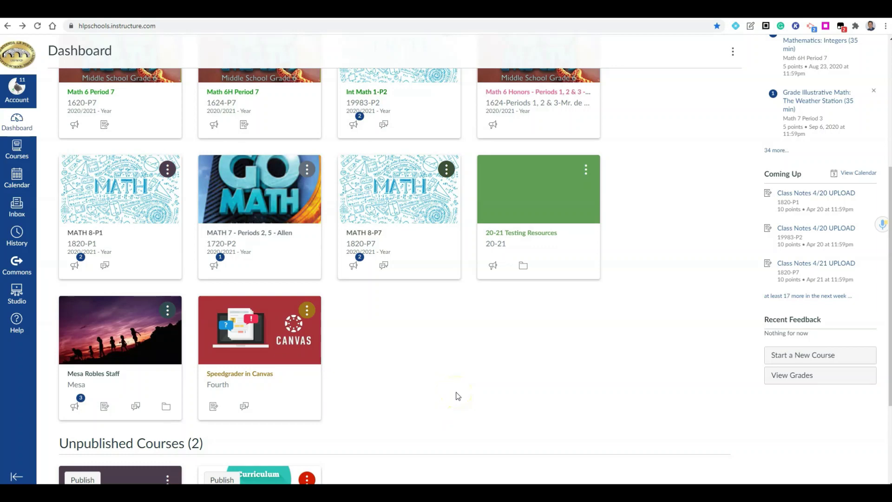
pyautogui.scroll(-2, 442, 404)
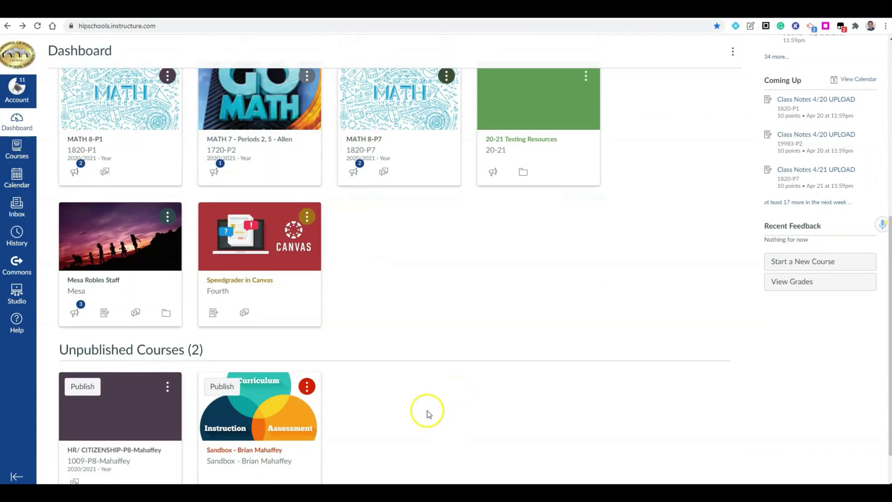
# - Open the sandbox course's Modules page and look through the module list, including the Grade K, Grade 1 and HS District Interim modules
pyautogui.click(270, 437)
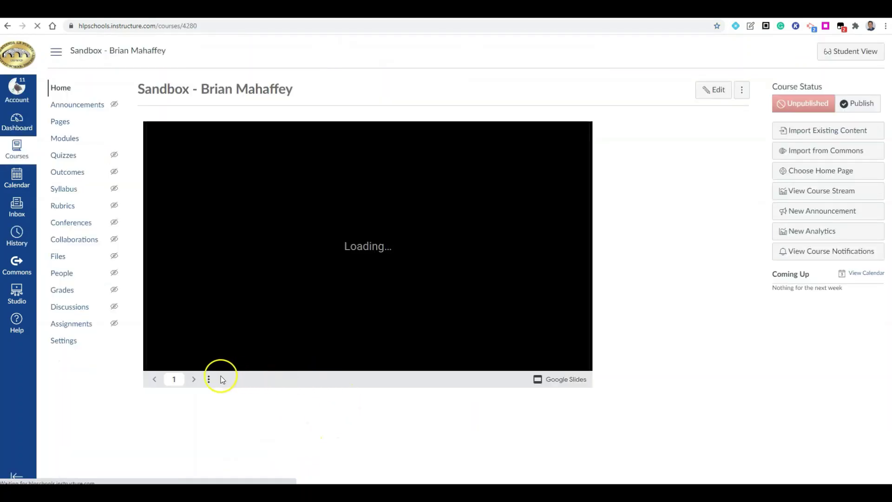
pyautogui.click(65, 140)
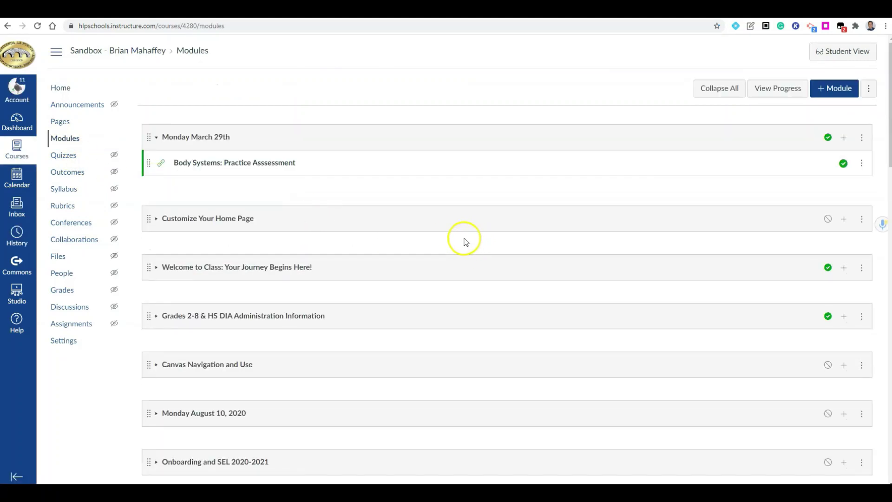
pyautogui.scroll(-1, 454, 250)
pyautogui.scroll(-9, 452, 250)
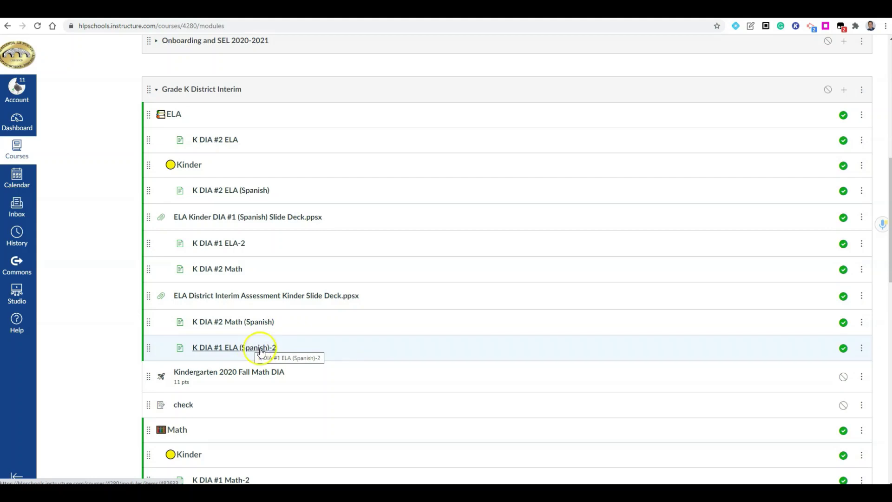
pyautogui.scroll(-4, 253, 350)
pyautogui.scroll(-8, 255, 352)
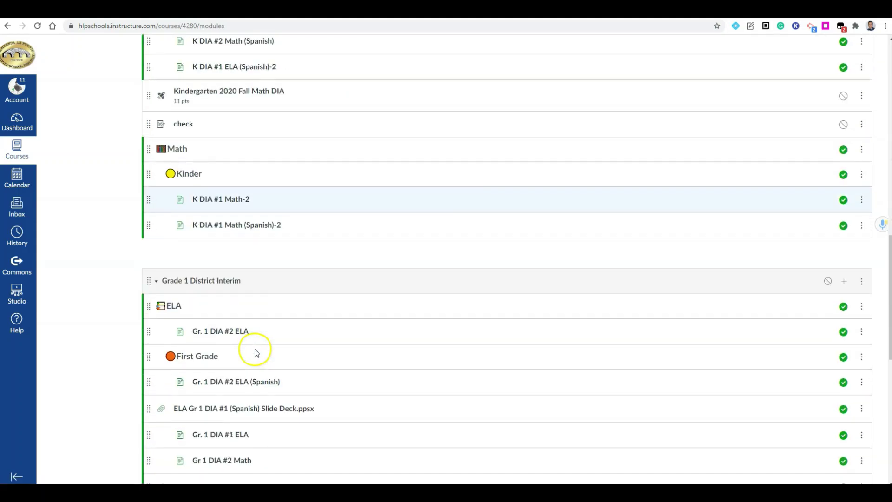
pyautogui.scroll(-3, 257, 353)
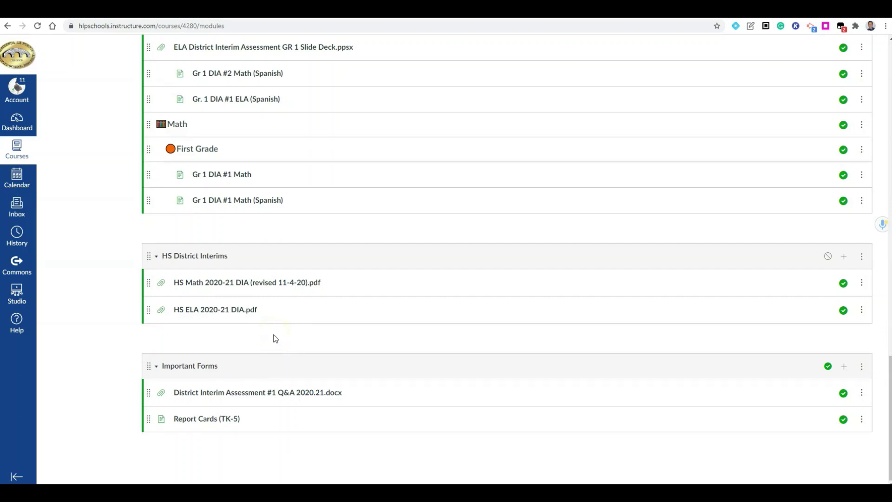
pyautogui.click(285, 345)
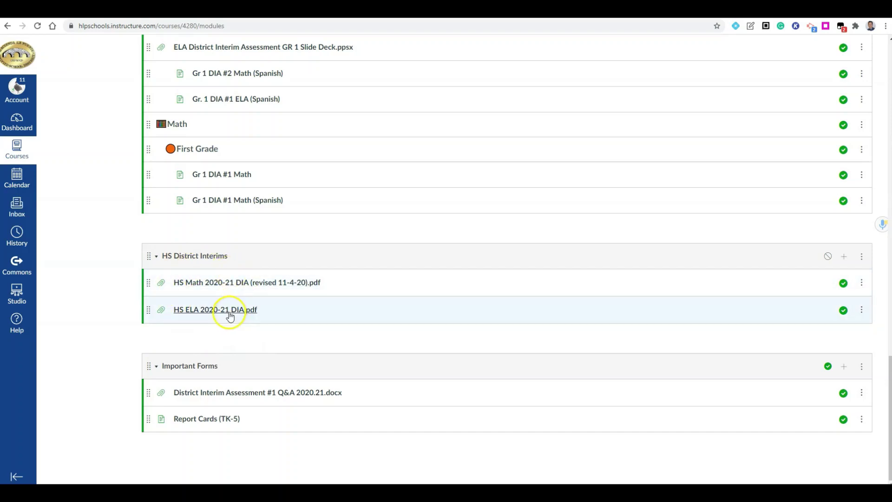
pyautogui.scroll(4, 228, 314)
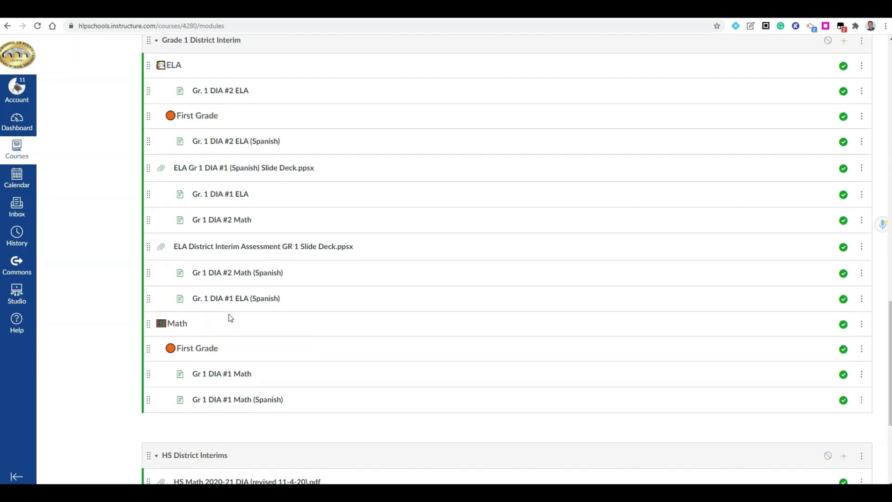
pyautogui.scroll(12, 229, 318)
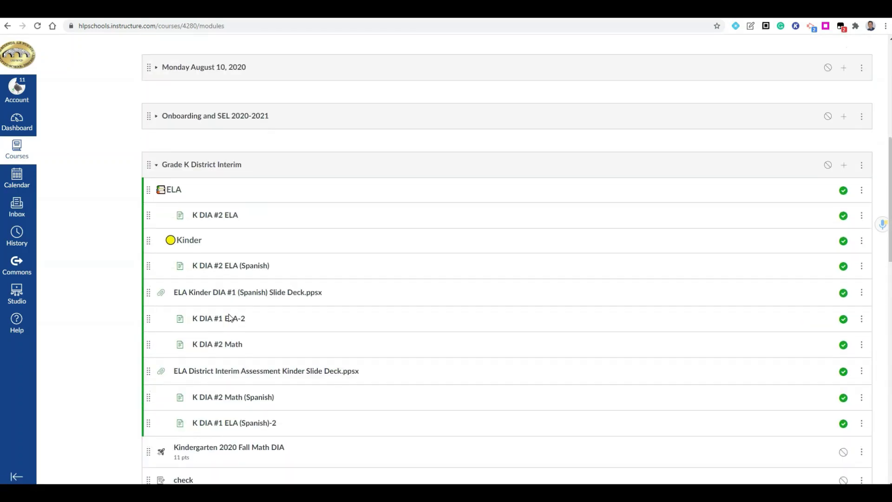
pyautogui.scroll(5, 230, 318)
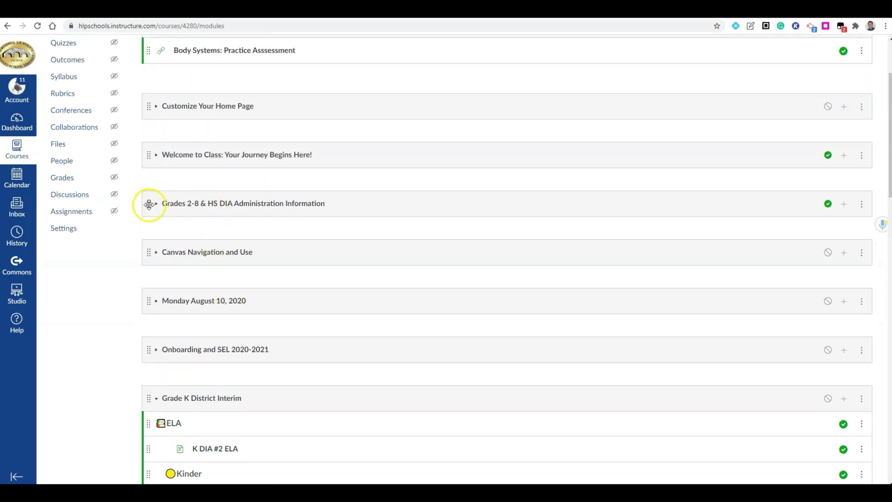
# - Expand the Grades 2-8 & HS DIA Administration Information module and open its DIA #2 Test Details page
pyautogui.click(158, 206)
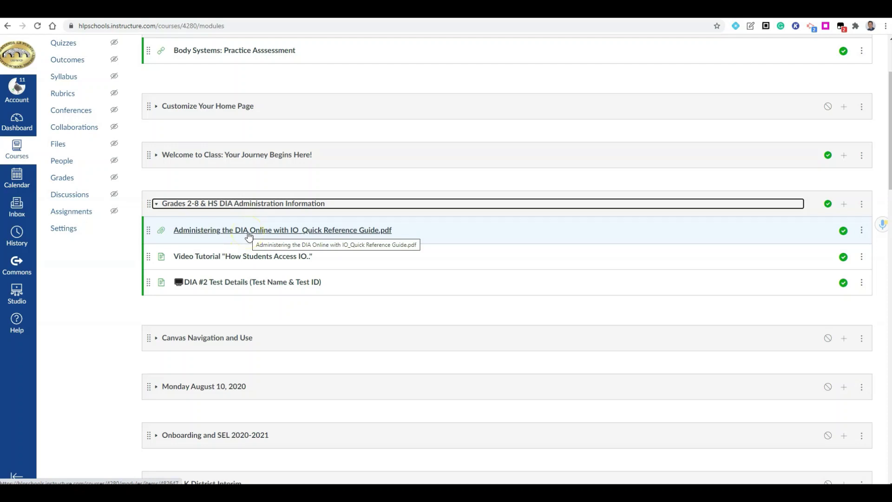
pyautogui.click(244, 239)
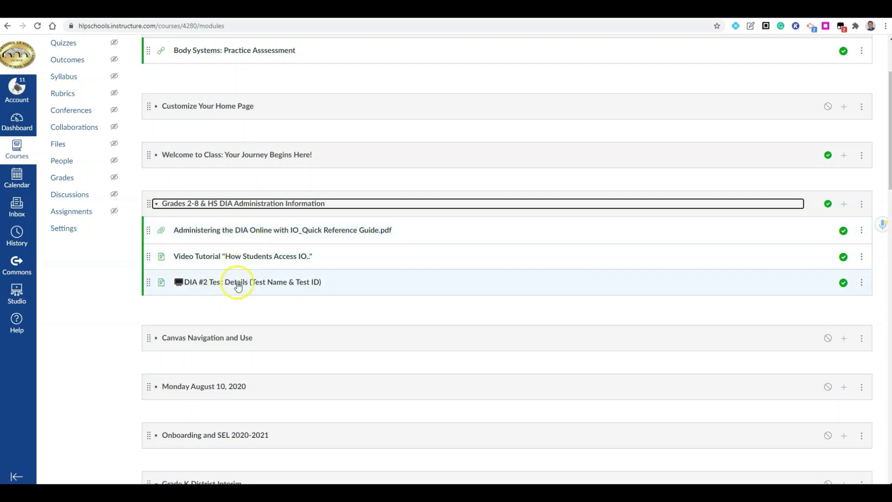
pyautogui.click(190, 284)
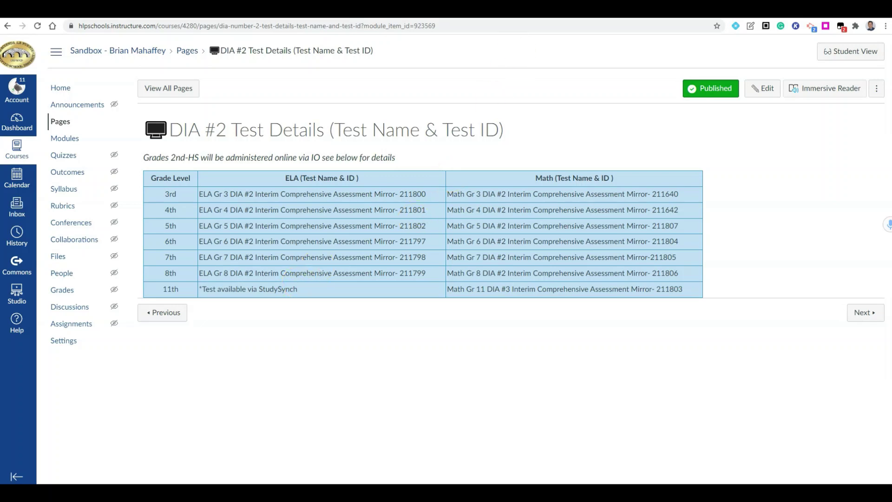
# - Switch to IO Assessment and open Administer Online Test
pyautogui.click(499, 10)
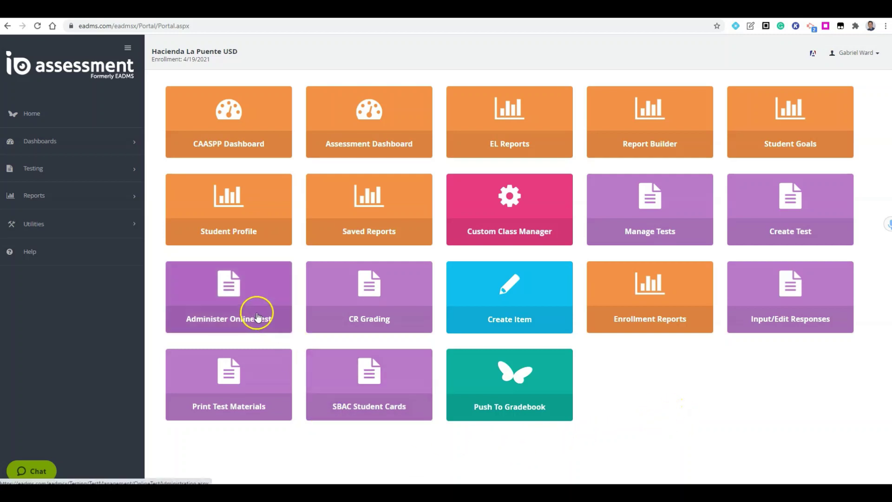
pyautogui.click(231, 299)
pyautogui.click(65, 166)
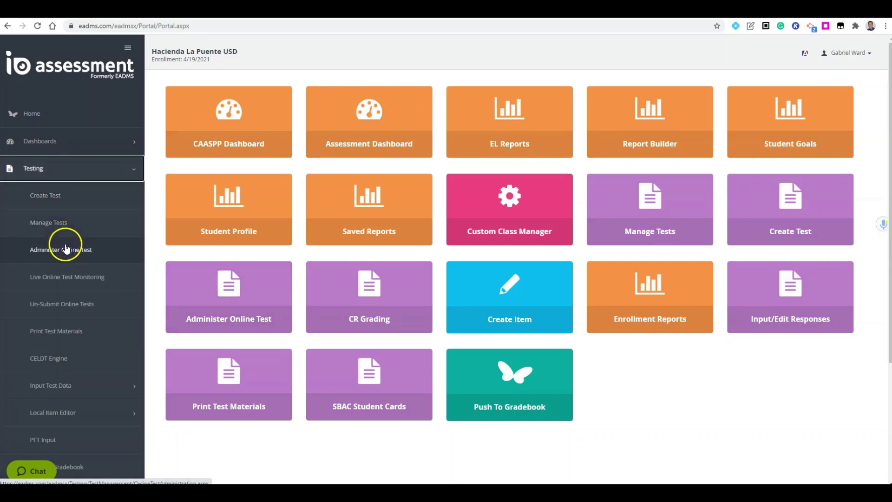
pyautogui.click(67, 254)
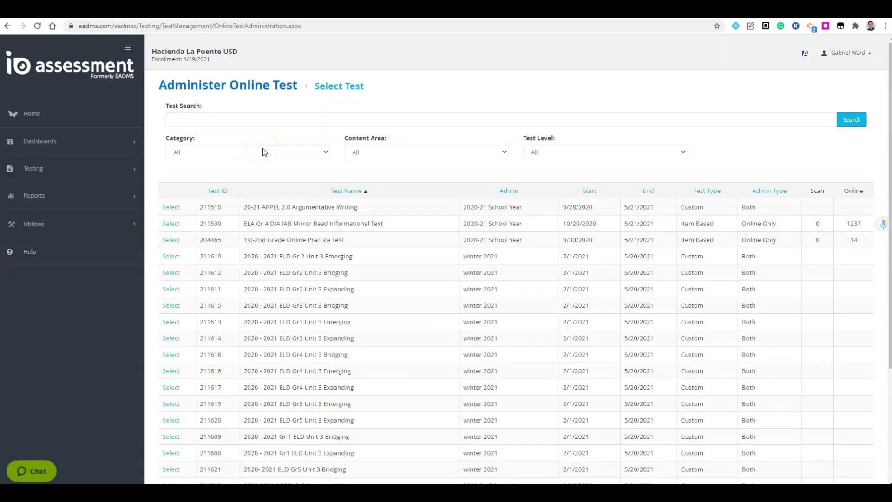
# - Filter the online tests by District Benchmarks, CCSS ELA and 2nd Grade, and reset content area and test level to All
pyautogui.click(263, 152)
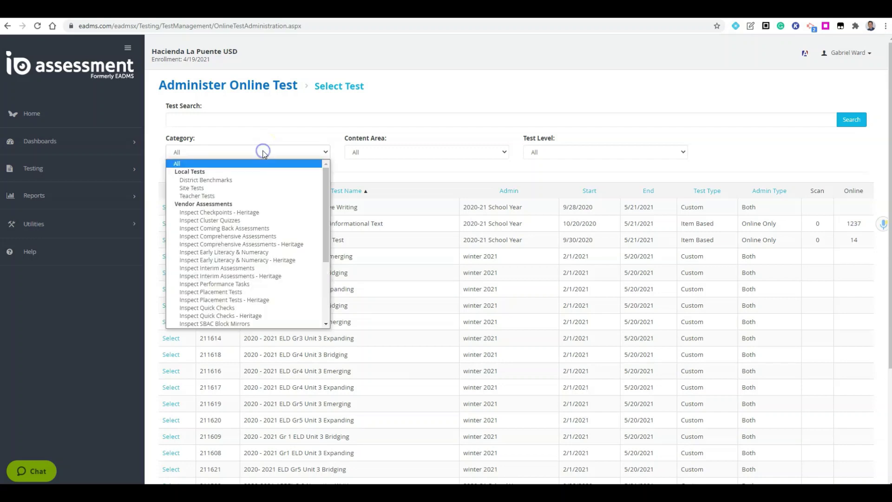
pyautogui.click(238, 185)
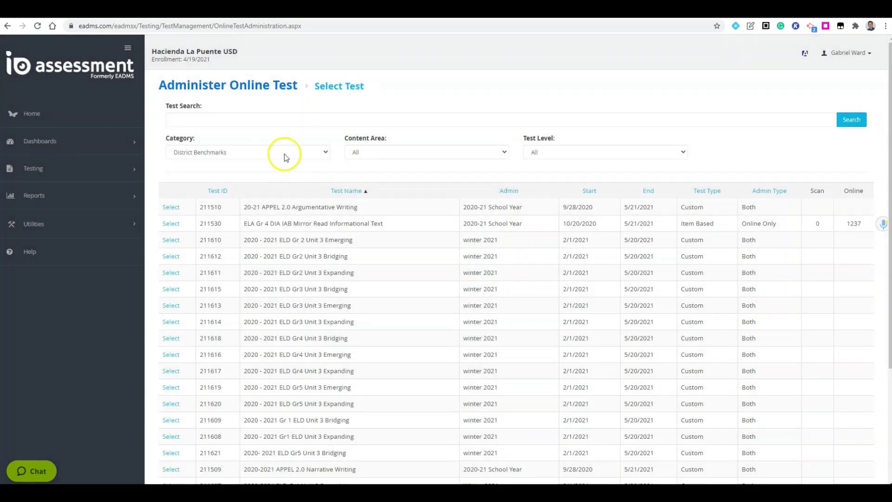
pyautogui.click(423, 152)
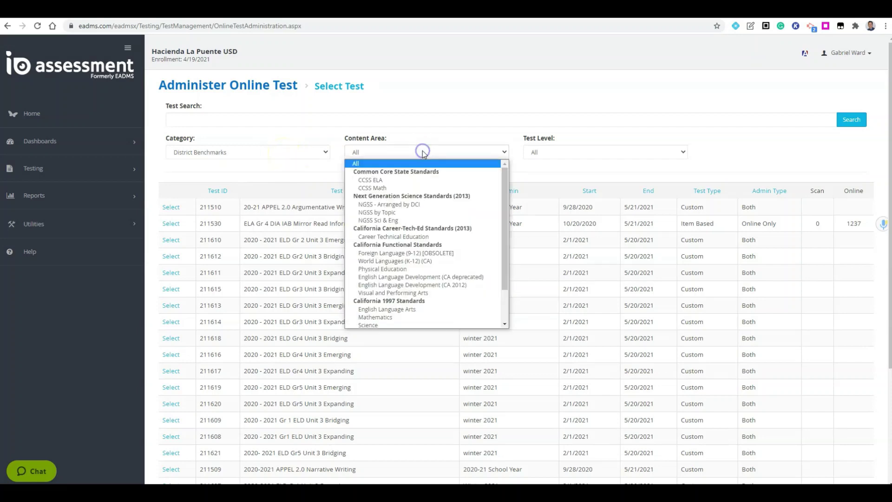
pyautogui.click(403, 180)
pyautogui.click(558, 152)
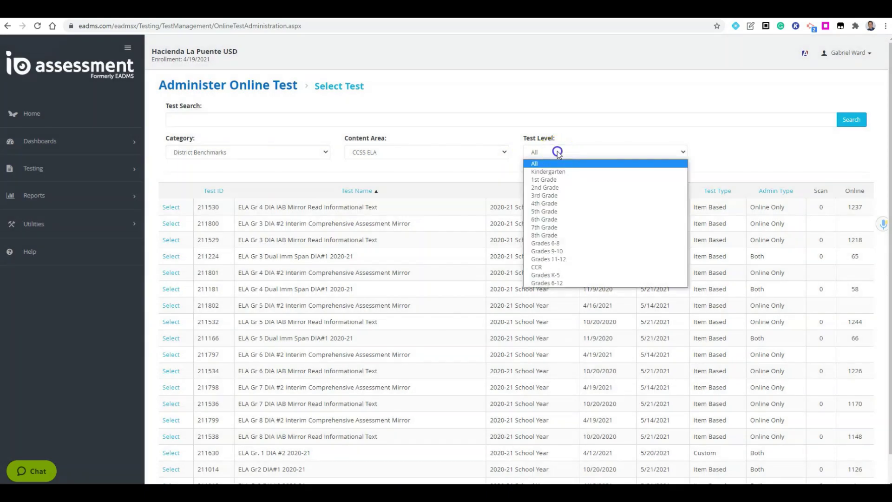
pyautogui.click(554, 188)
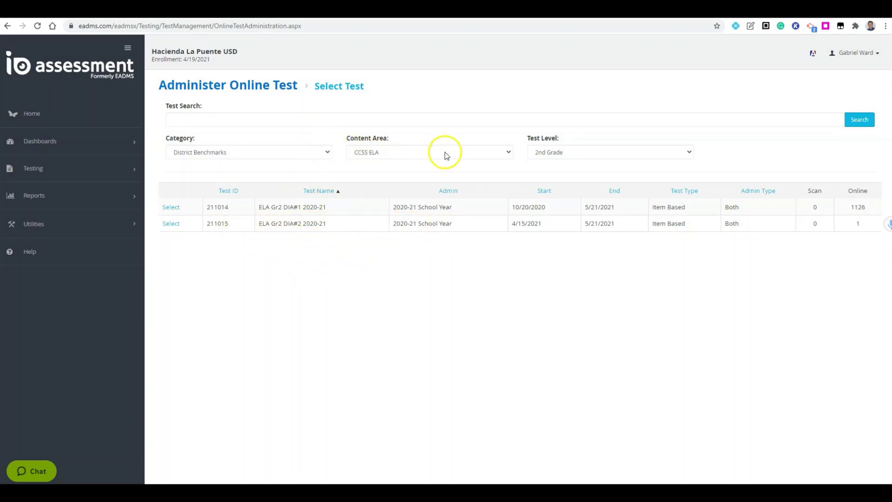
pyautogui.click(392, 152)
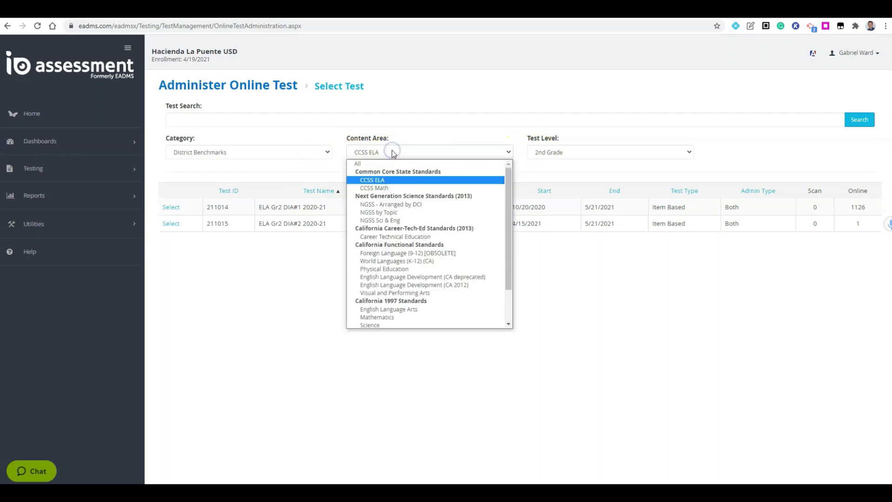
pyautogui.click(357, 164)
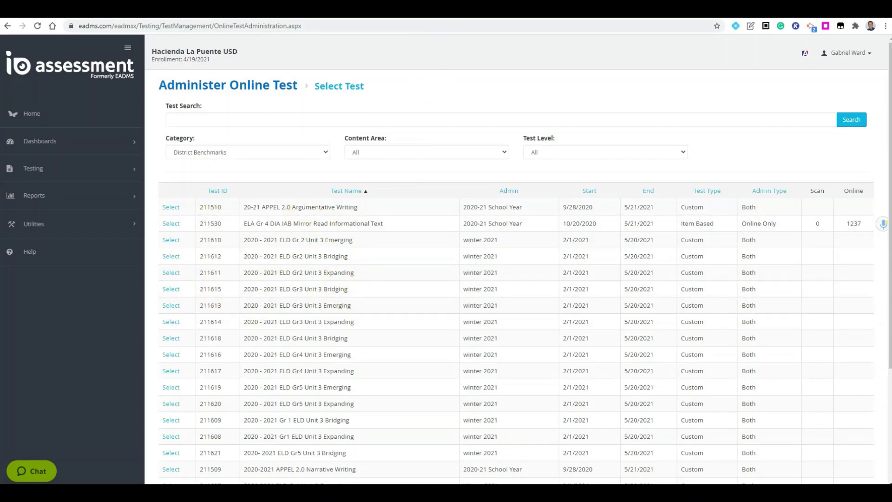
# - Copy the 4th grade ELA test ID 211801 from the Canvas test details page and search for it in Administer Online Test
pyautogui.hotkey('ctrl', 'Tab')
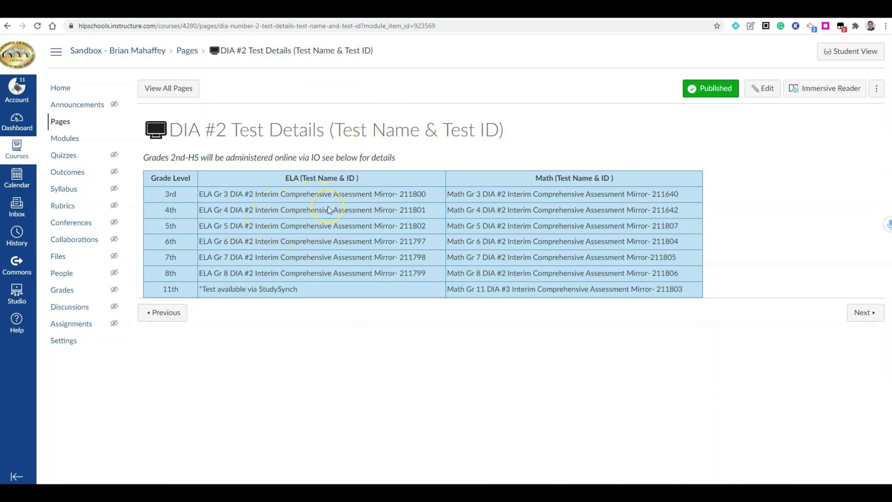
pyautogui.rightClick(426, 206)
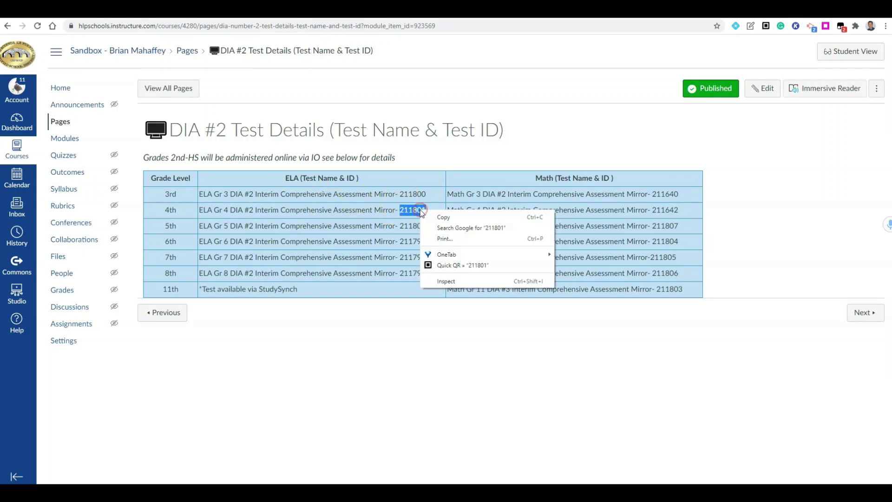
pyautogui.click(450, 228)
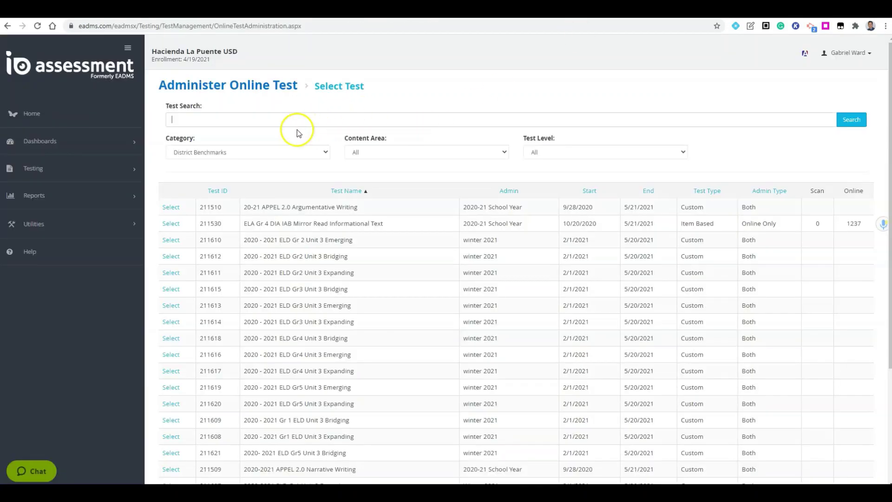
pyautogui.write('211801')
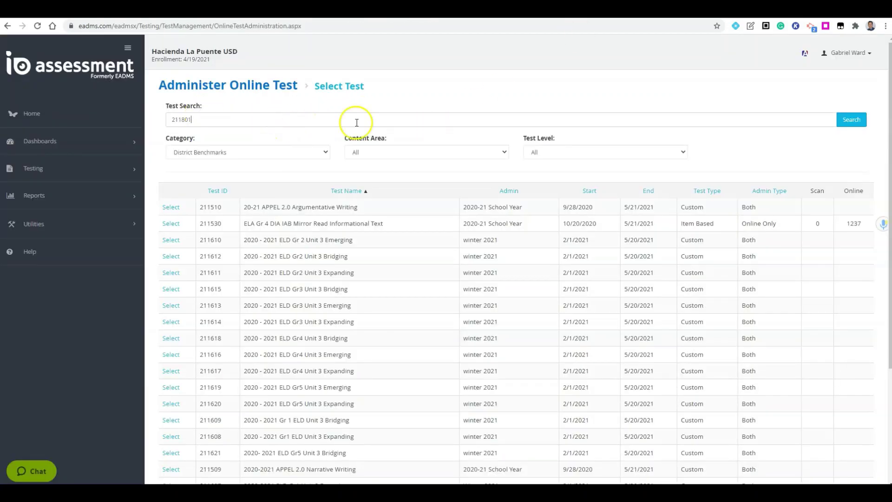
pyautogui.click(852, 120)
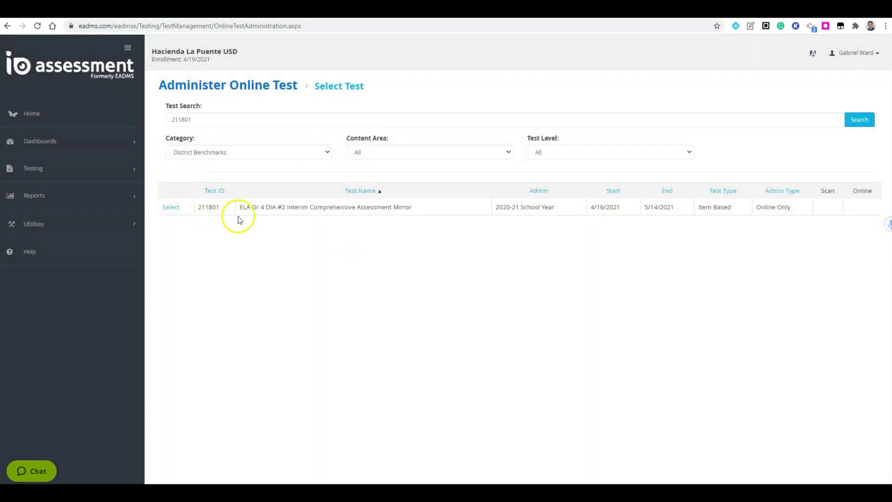
# - Preview the ELA Gr 4 DIA #2 test online, begin it to view the questions, and log out of the preview
pyautogui.click(170, 208)
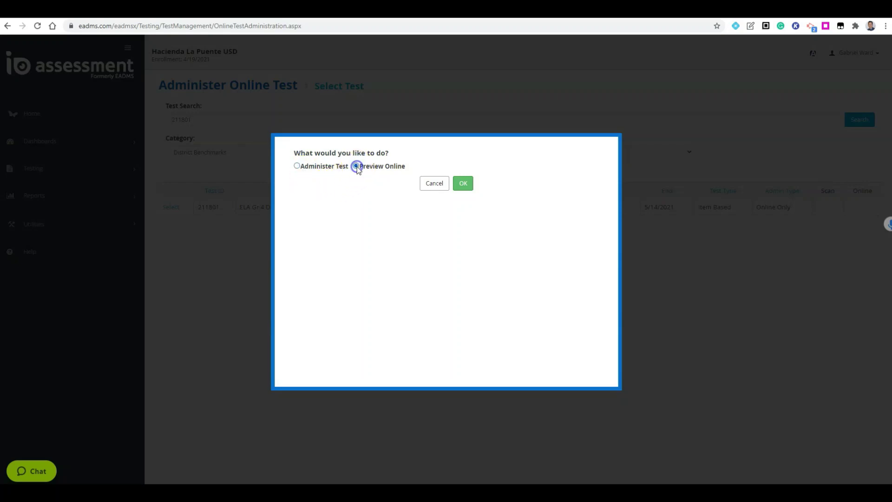
pyautogui.click(465, 185)
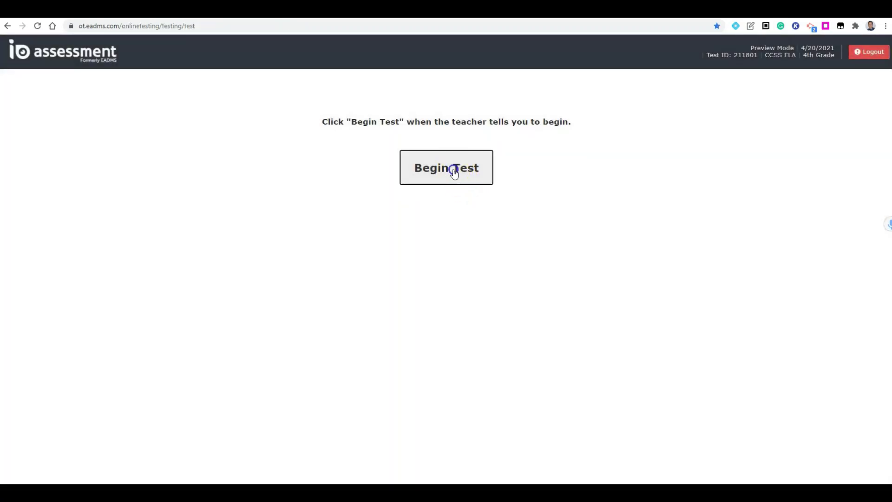
pyautogui.click(454, 169)
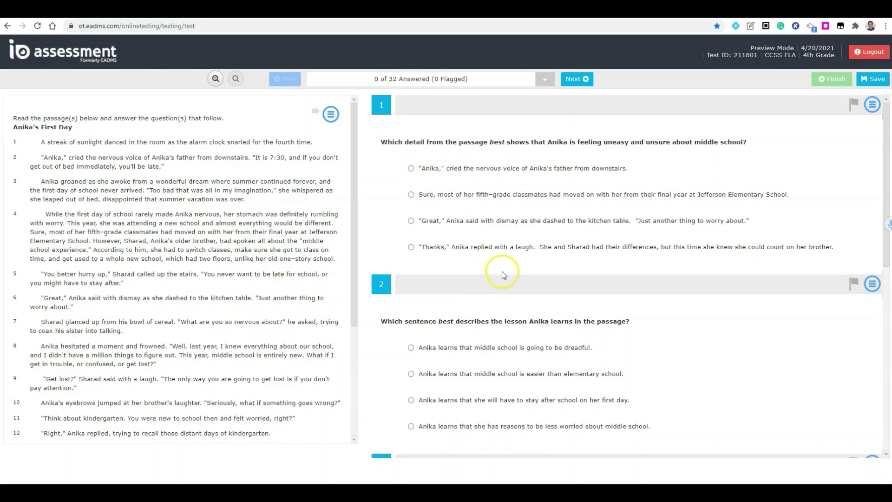
pyautogui.click(873, 55)
pyautogui.click(406, 229)
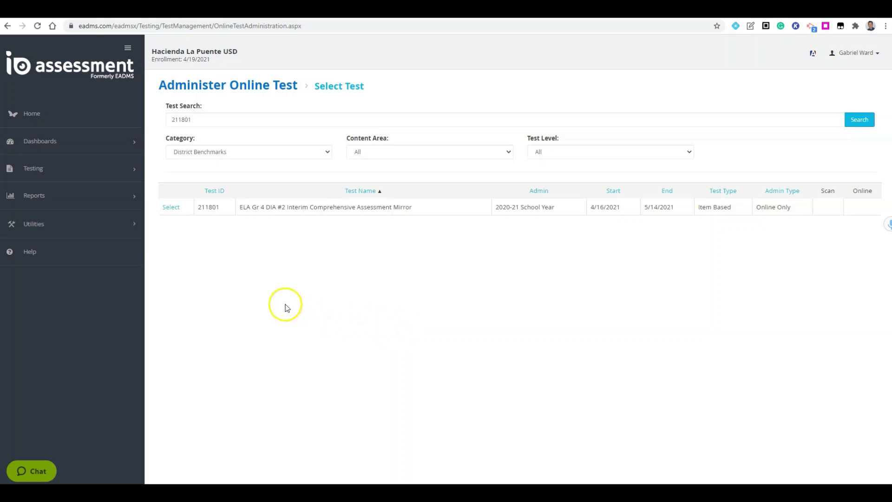
# - Open Print Test Materials from the home page and search for test ID 211801
pyautogui.click(131, 172)
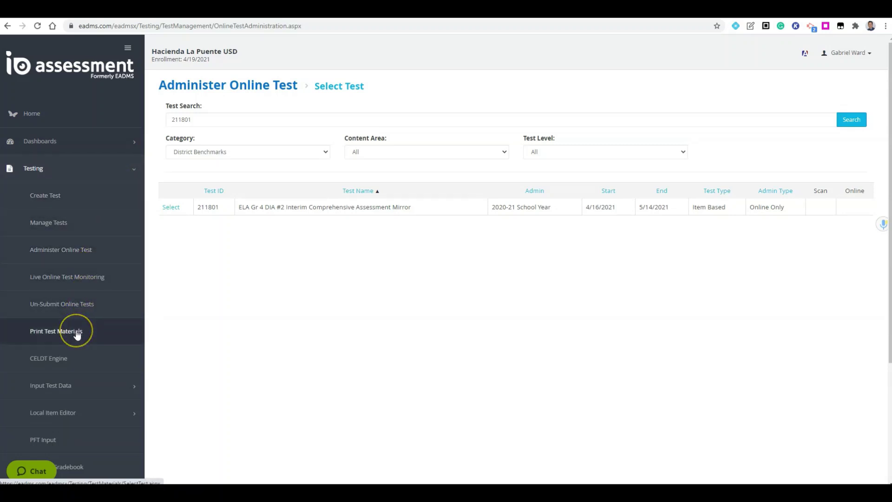
pyautogui.click(33, 113)
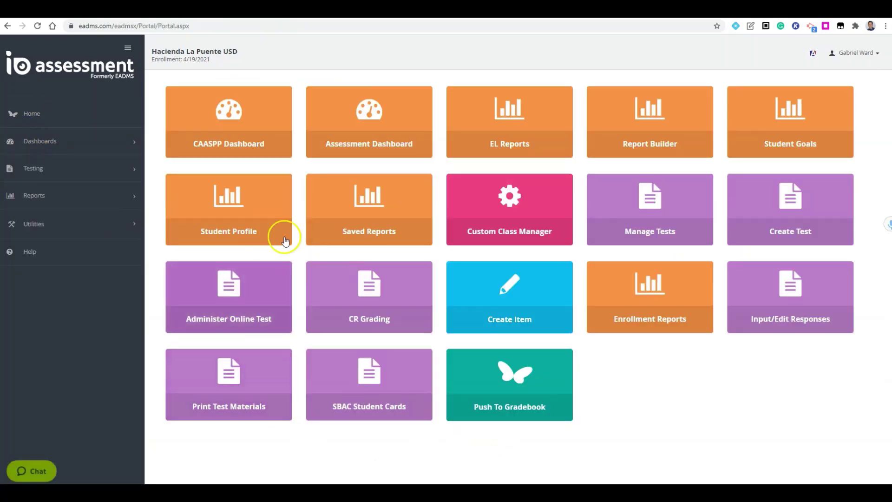
pyautogui.click(250, 402)
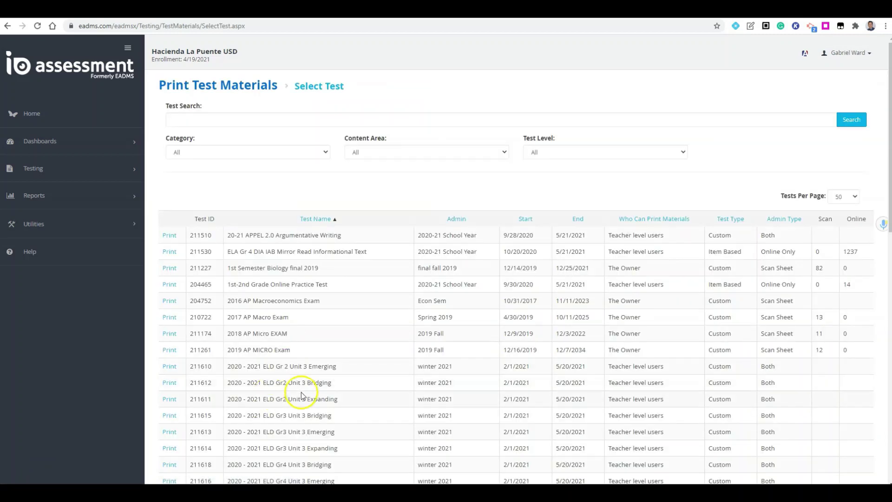
pyautogui.click(231, 119)
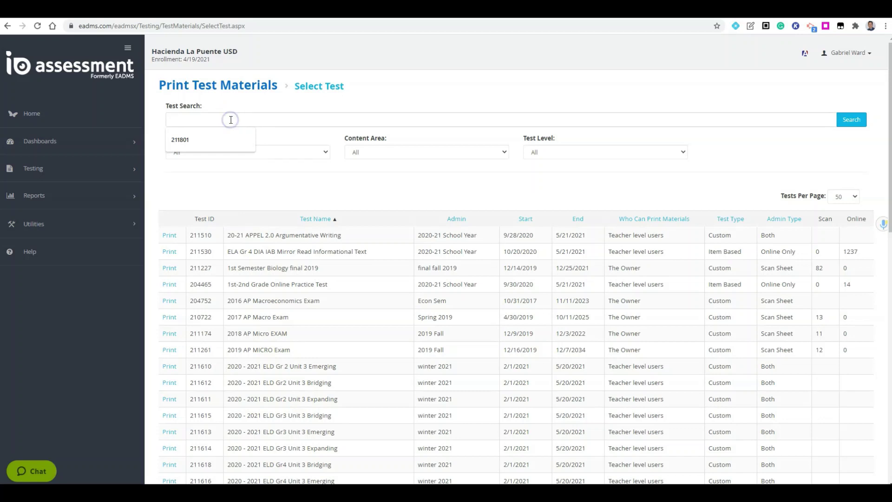
pyautogui.press('Down')
pyautogui.press('Return')
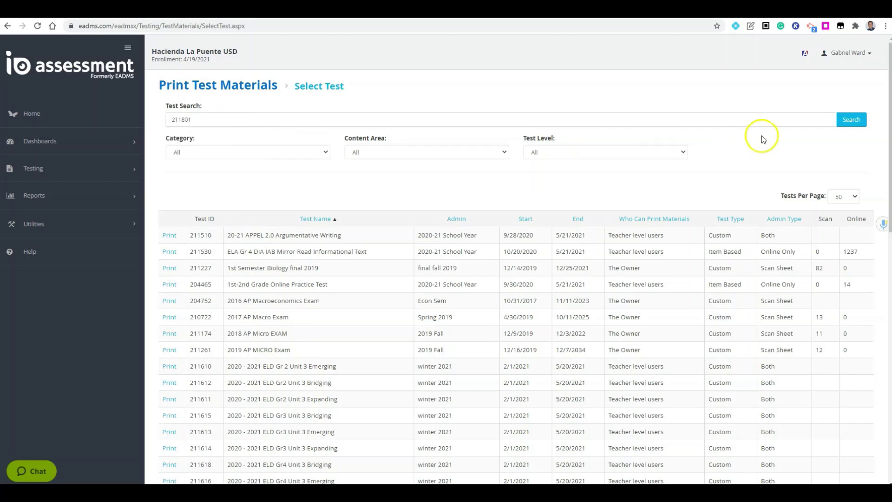
pyautogui.click(845, 121)
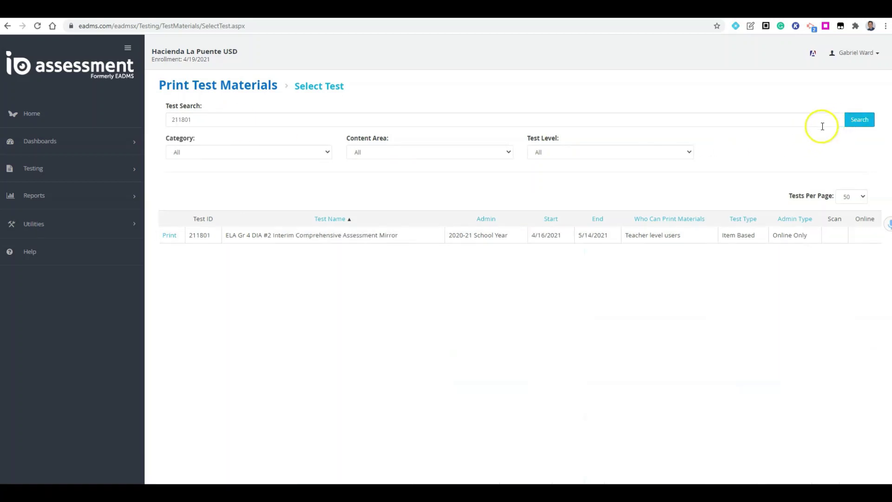
# - Print the Answer Key for the ELA Gr 4 DIA #2 test and open the downloaded PDF to view the correct answers and standards
pyautogui.click(165, 238)
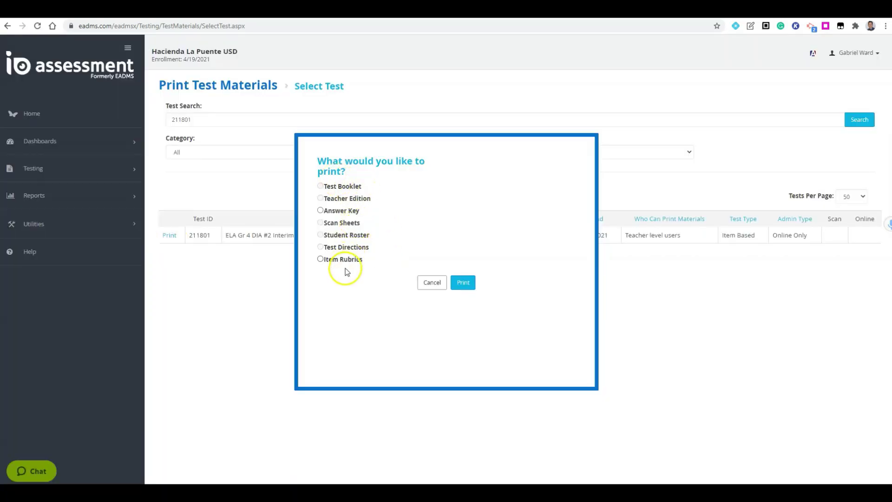
pyautogui.click(320, 211)
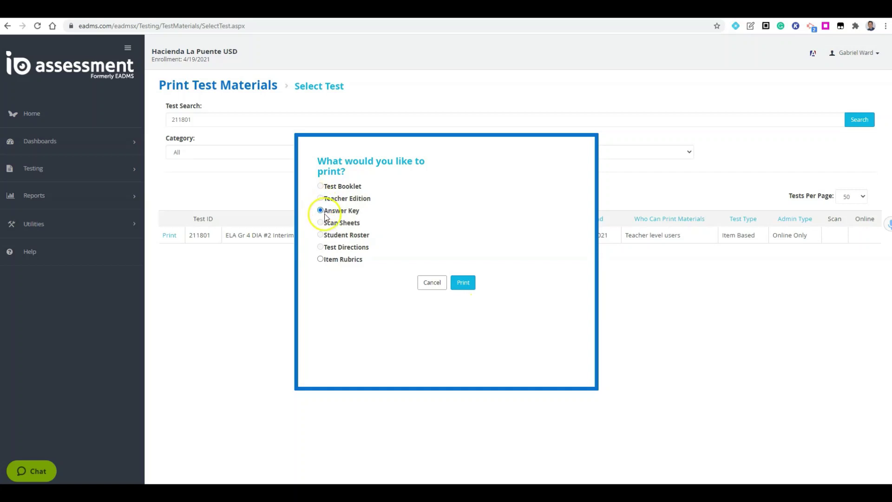
pyautogui.click(464, 282)
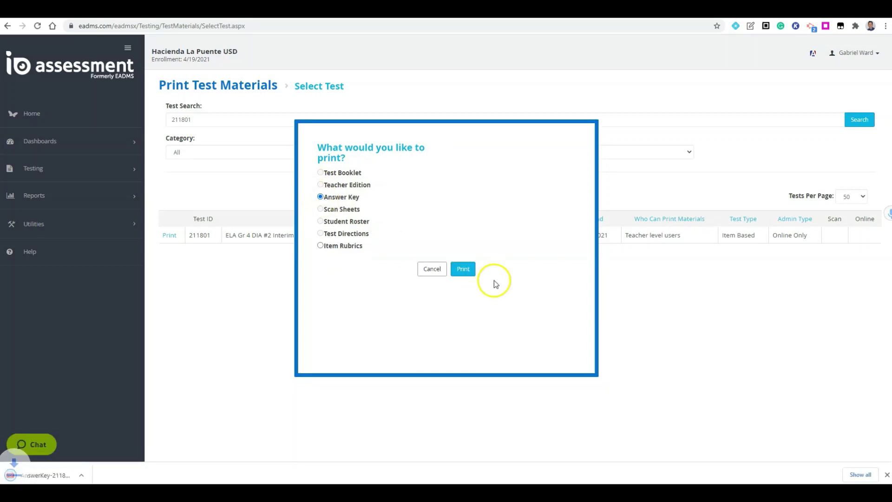
pyautogui.click(54, 476)
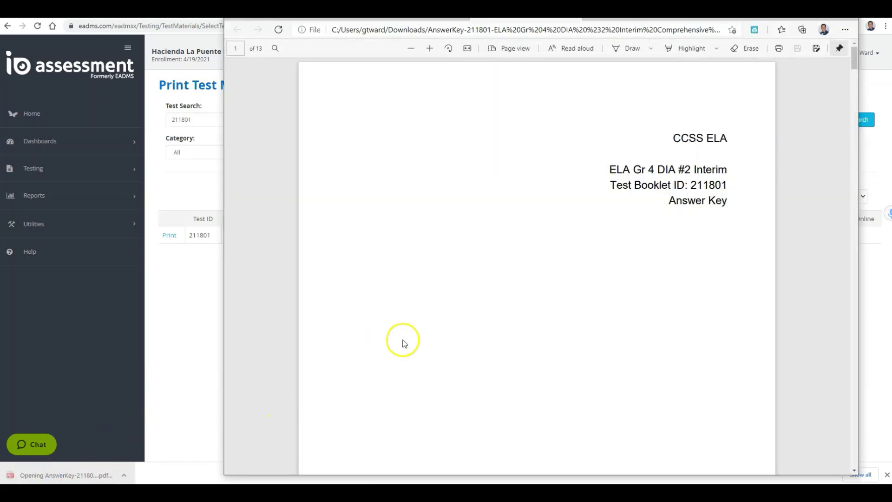
pyautogui.scroll(-15, 408, 337)
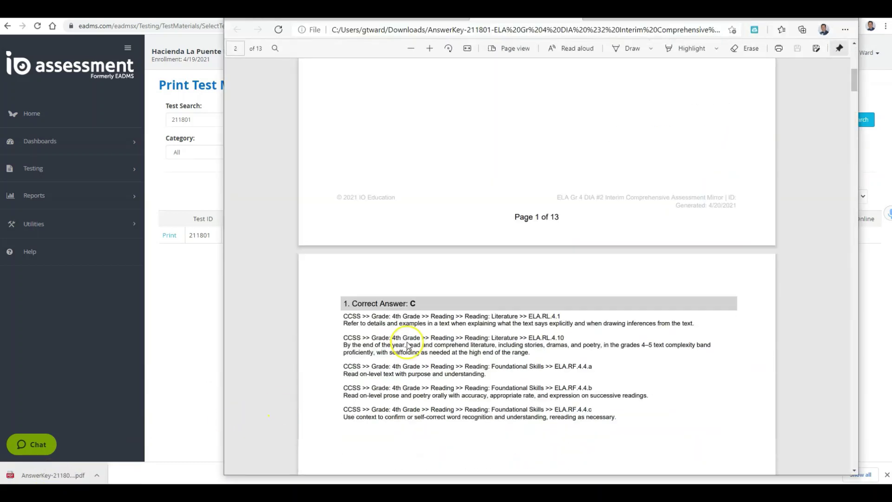